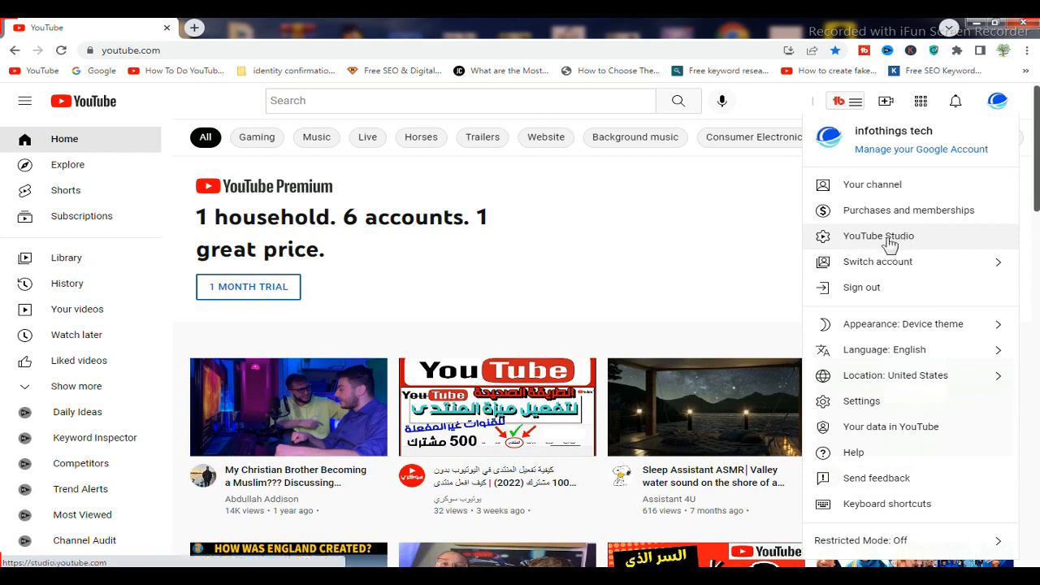
Go to YouTube Studio and open the channel's Customization page on its layout settings
{"action": "left_click", "coordinate": [883, 241]}
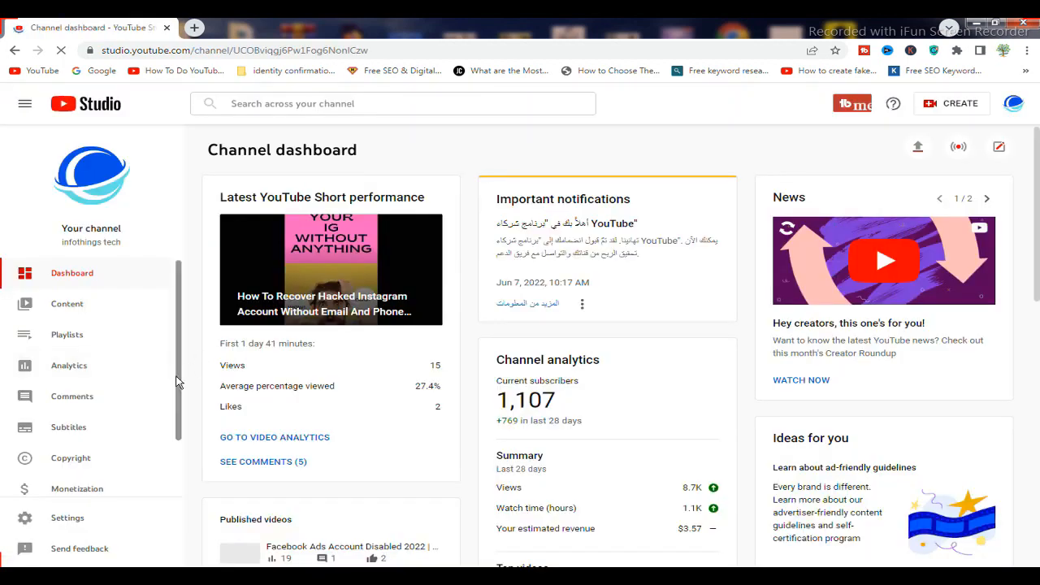
{"action": "scroll", "coordinate": [171, 420], "scroll_direction": "down", "scroll_amount": 1}
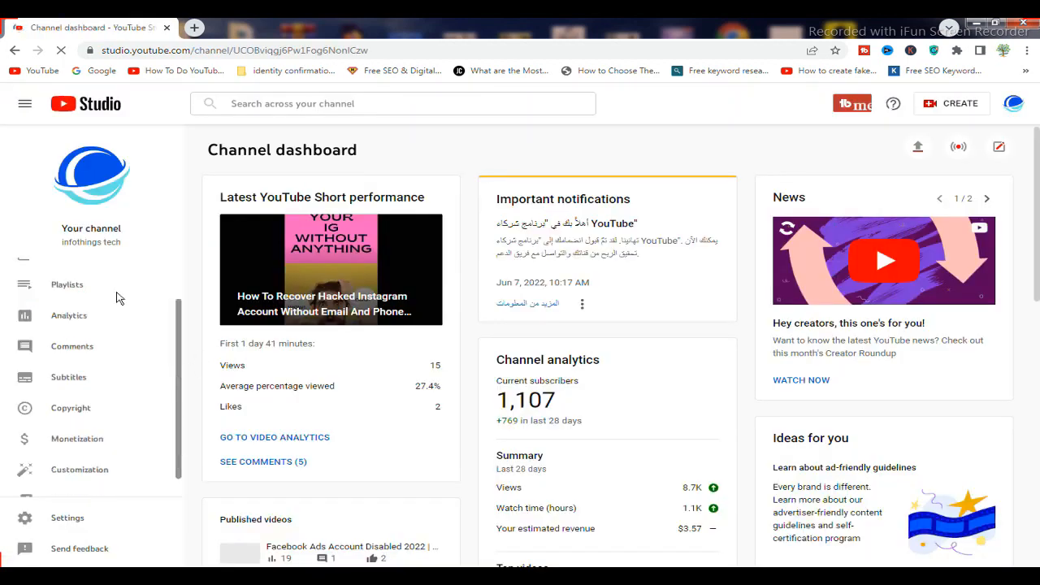
{"action": "scroll", "coordinate": [117, 297], "scroll_direction": "down", "scroll_amount": 1}
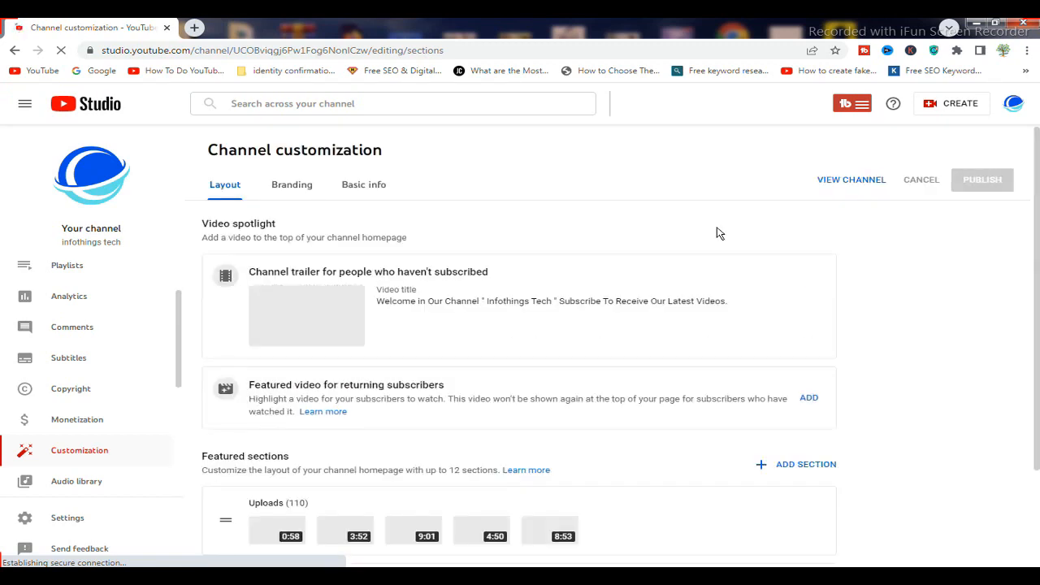
Add a Short videos section to the channel's featured sections and publish the layout change
{"action": "scroll", "coordinate": [520, 345], "scroll_direction": "down", "scroll_amount": 2}
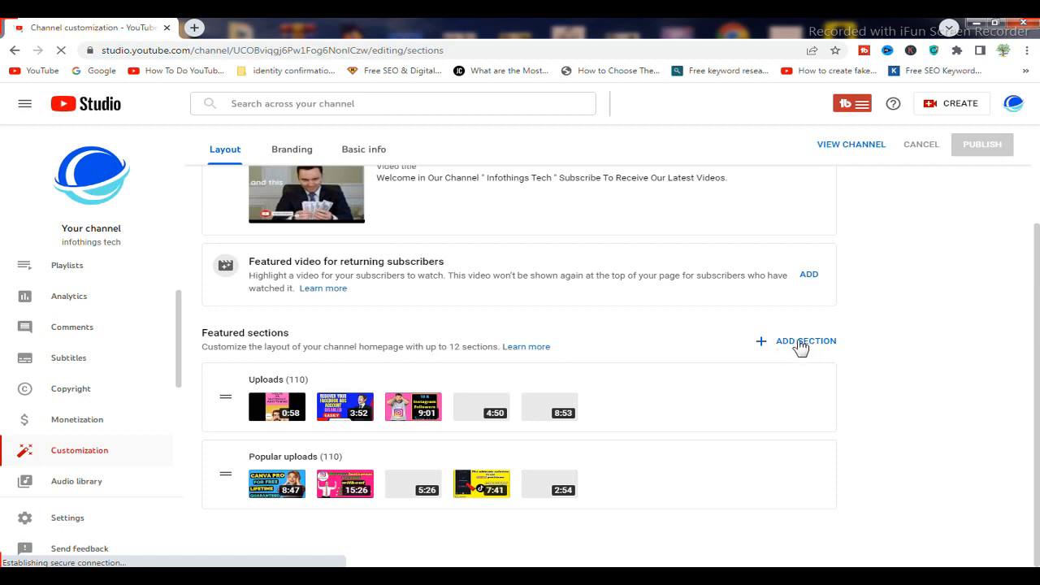
{"action": "left_click", "coordinate": [800, 343]}
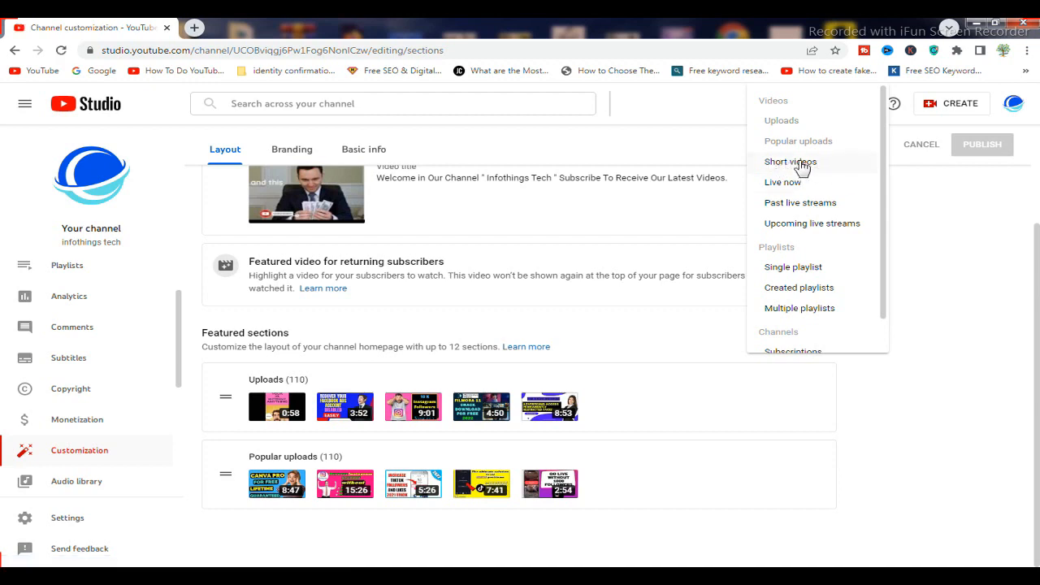
{"action": "left_click", "coordinate": [800, 165]}
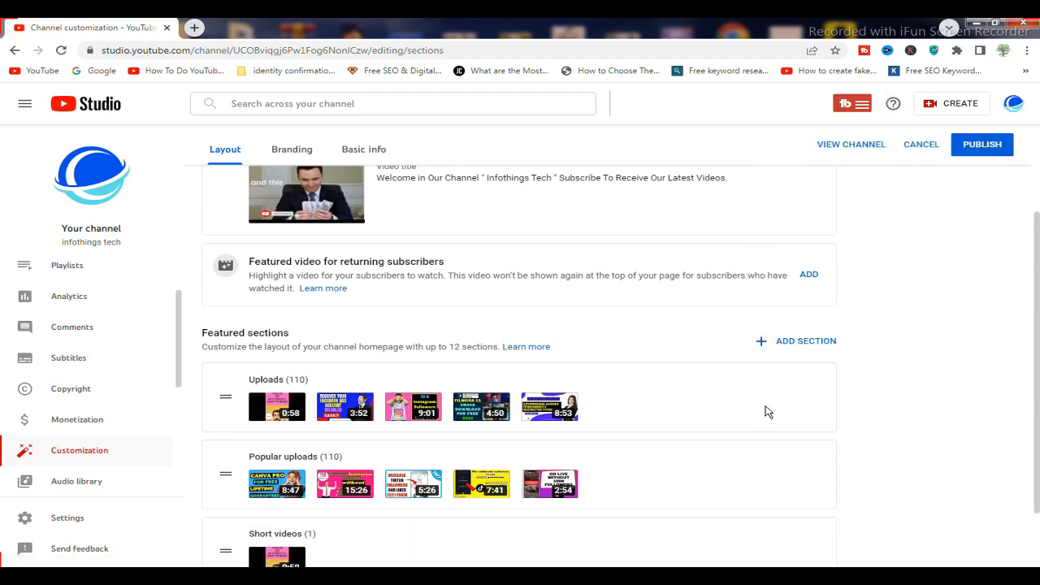
{"action": "scroll", "coordinate": [577, 437], "scroll_direction": "down", "scroll_amount": 1}
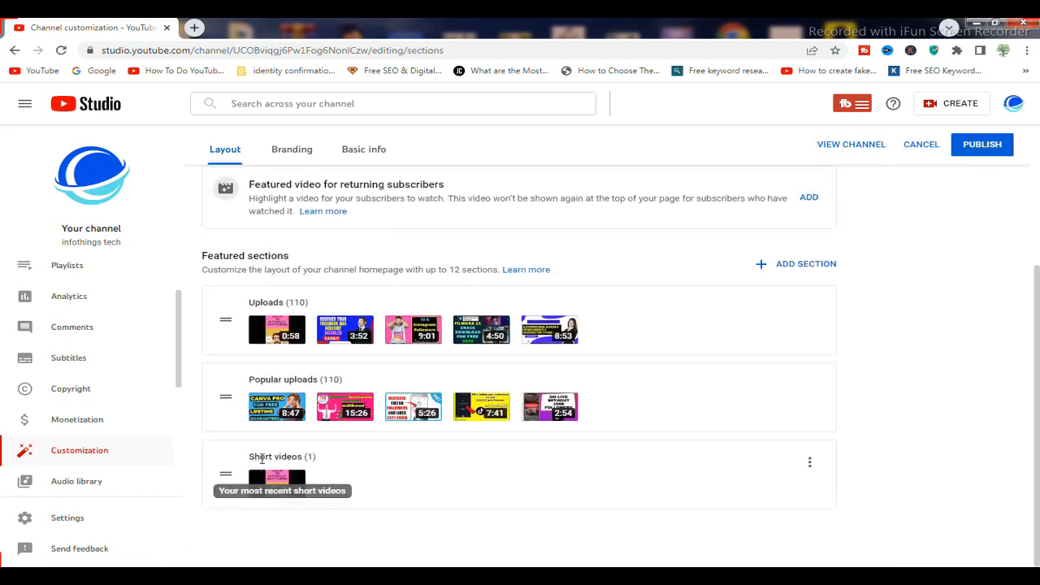
{"action": "left_click_drag", "start_coordinate": [251, 457], "coordinate": [320, 456]}
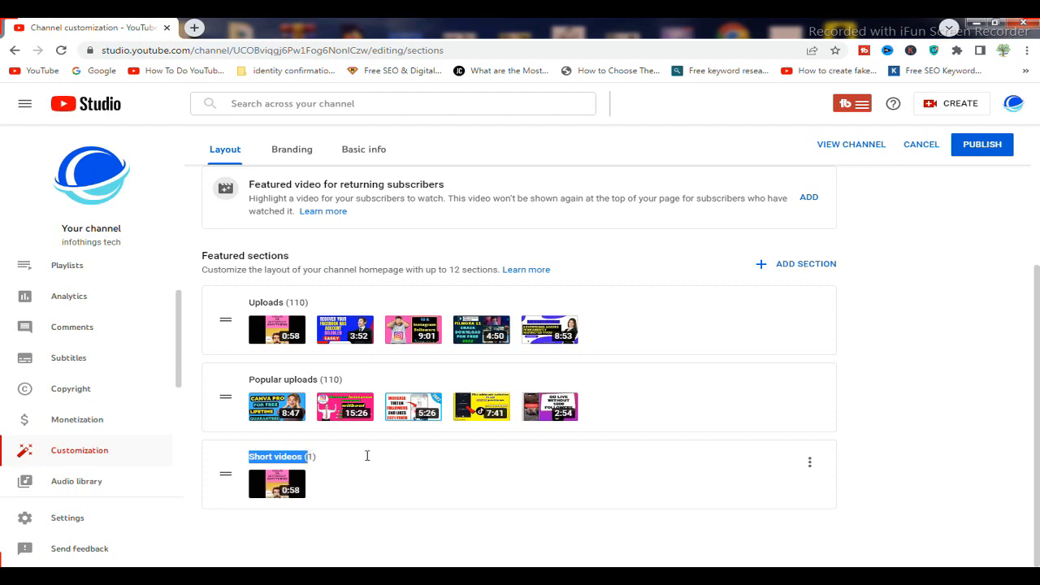
{"action": "left_click", "coordinate": [915, 401]}
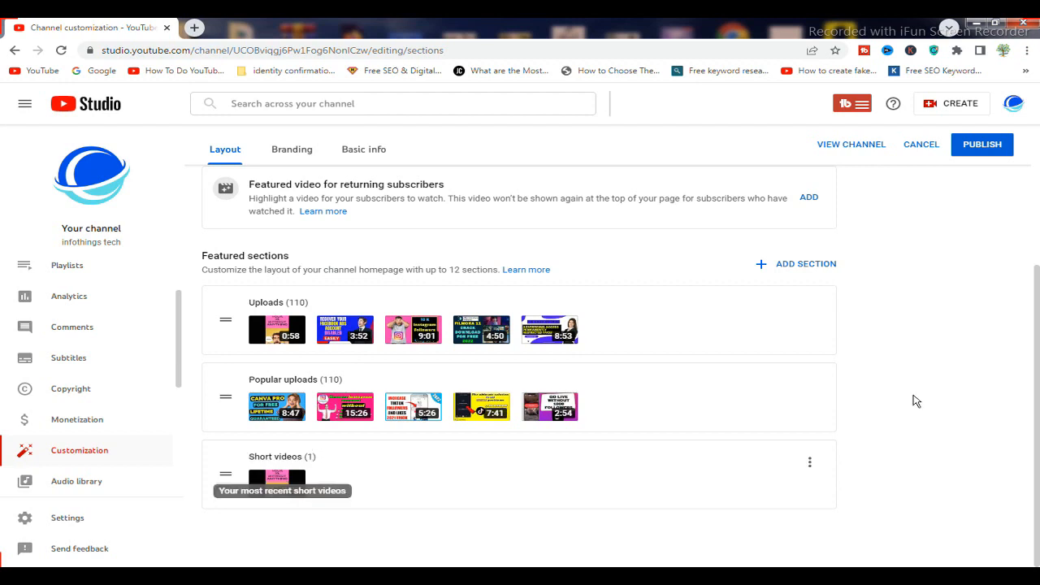
{"action": "left_click", "coordinate": [989, 150]}
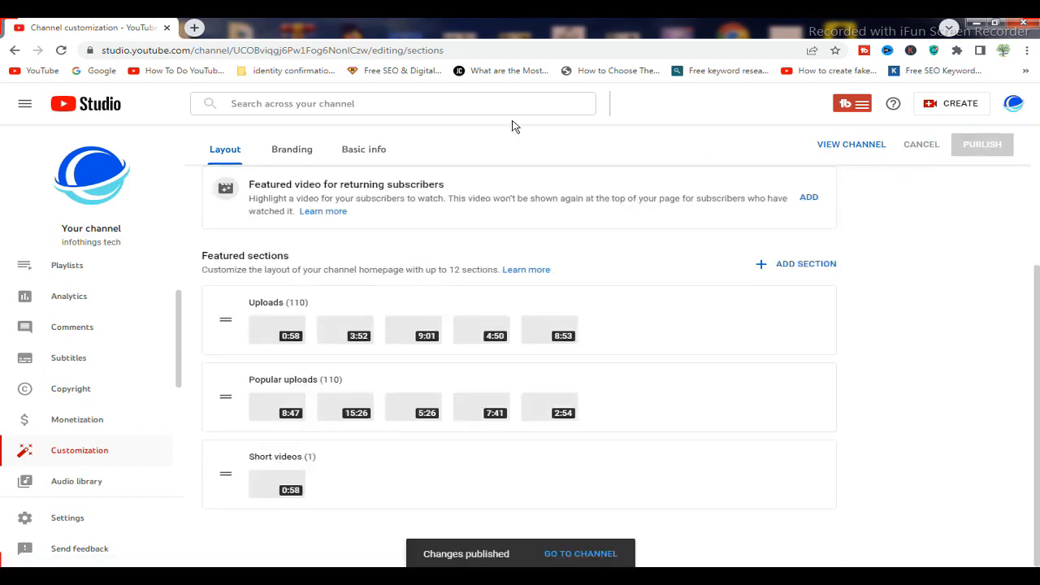
Open canva.com in a new browser tab
{"action": "left_click", "coordinate": [195, 29]}
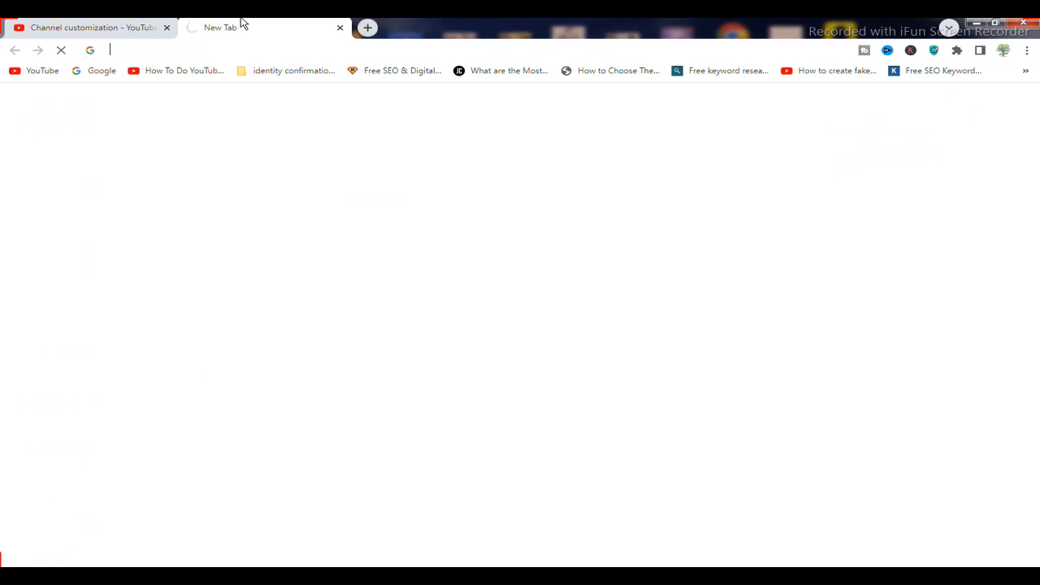
{"action": "type", "text": "canva.com"}
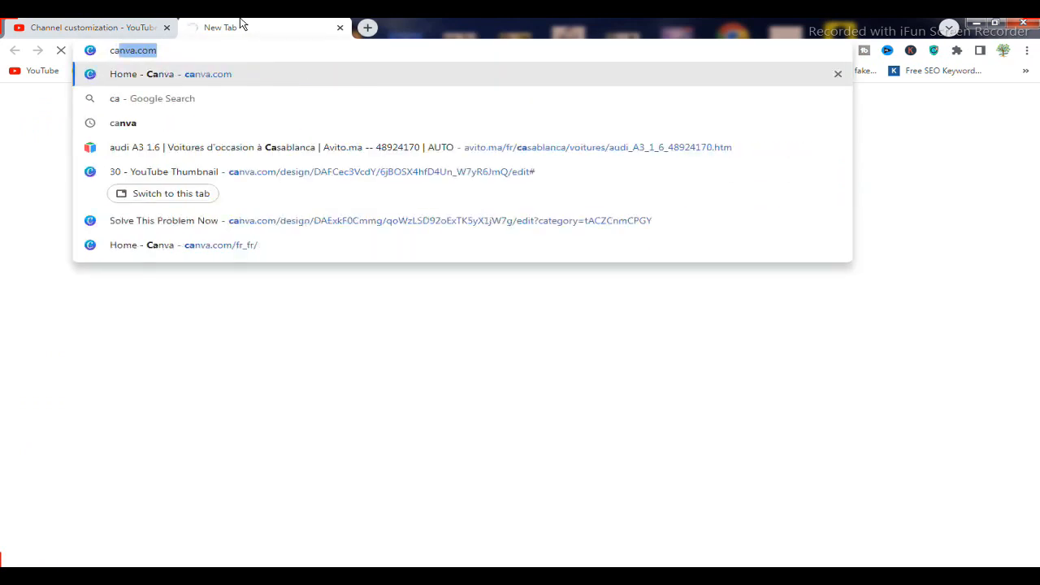
{"action": "key", "text": "Return"}
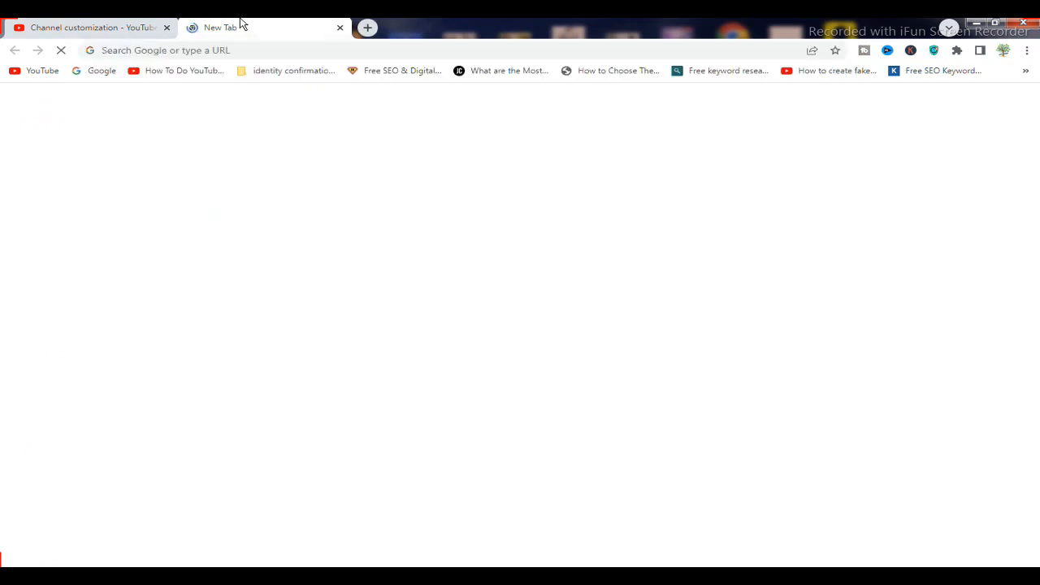
{"action": "left_click", "coordinate": [212, 50]}
{"action": "type", "text": "canva"}
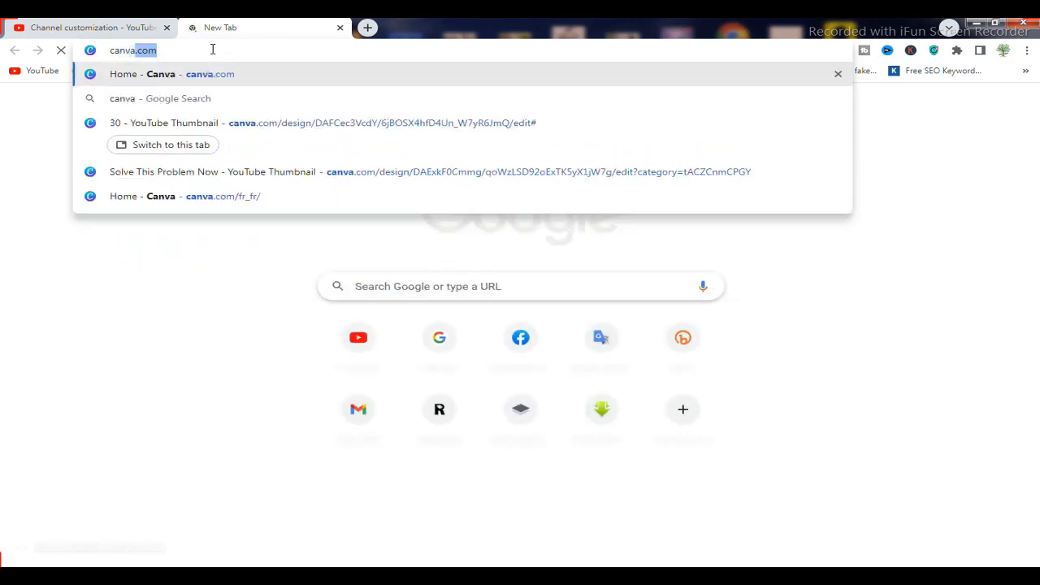
{"action": "key", "text": "Return"}
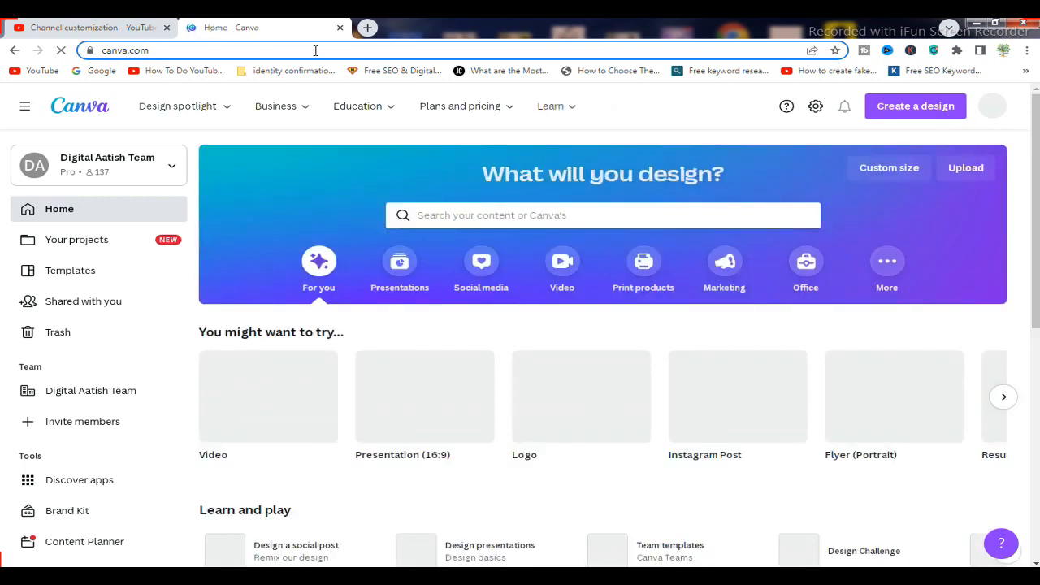
Reject all cookies and create a new blank custom-size design 608 px wide and 1080 px high
{"action": "left_click", "coordinate": [908, 114]}
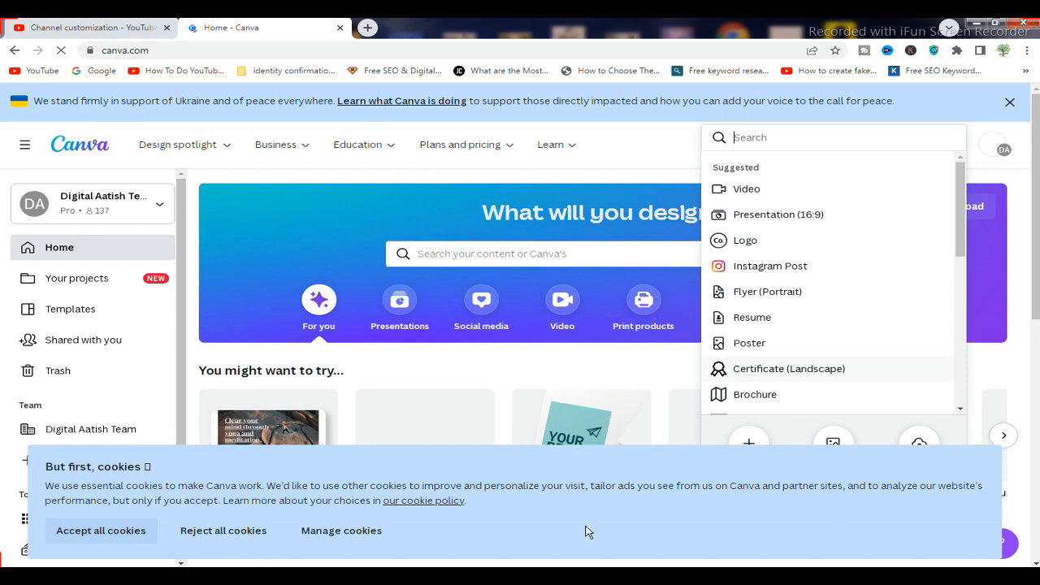
{"action": "left_click", "coordinate": [197, 539]}
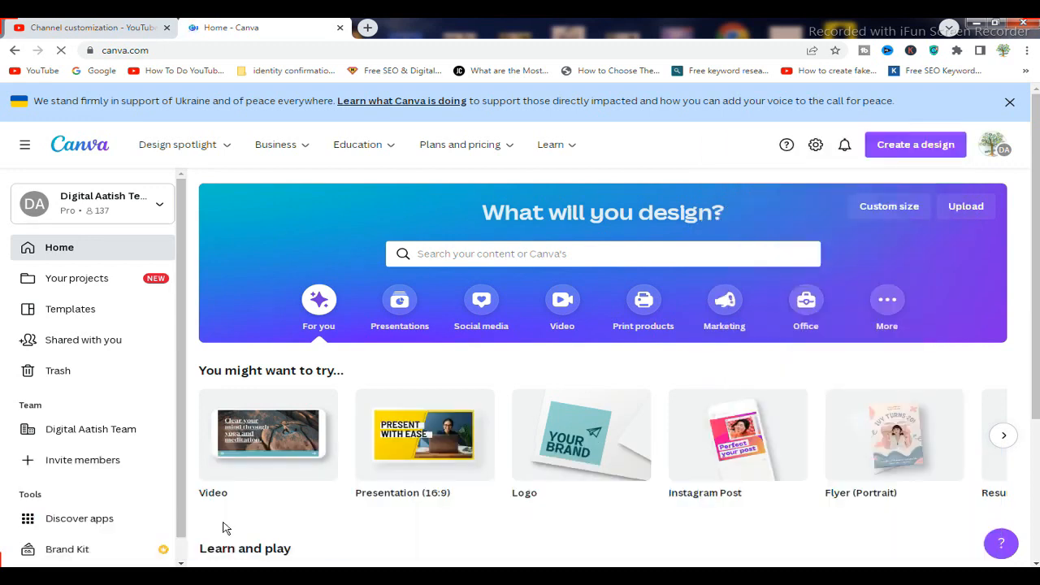
{"action": "left_click", "coordinate": [904, 151]}
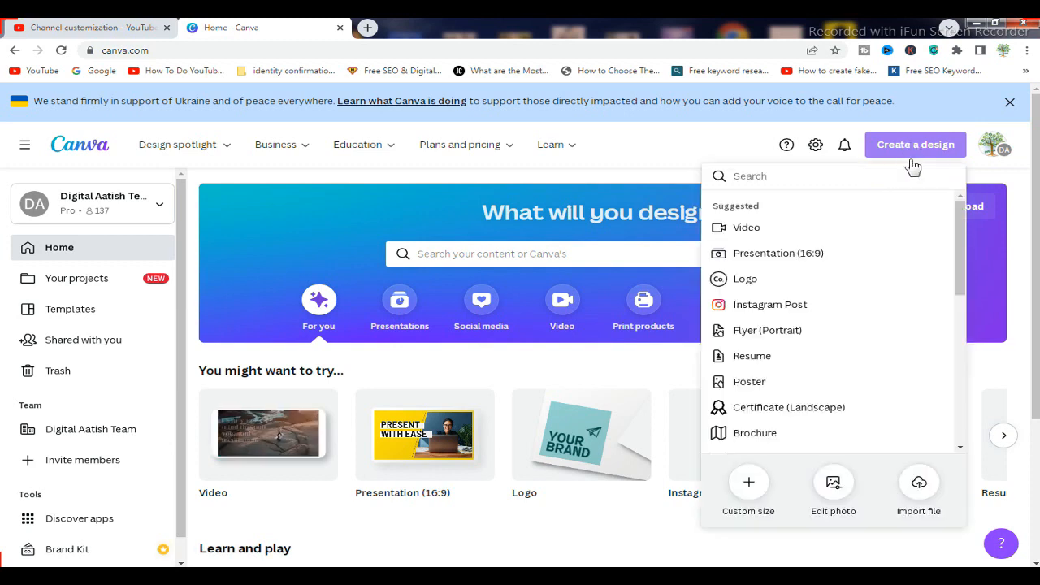
{"action": "left_click", "coordinate": [747, 488]}
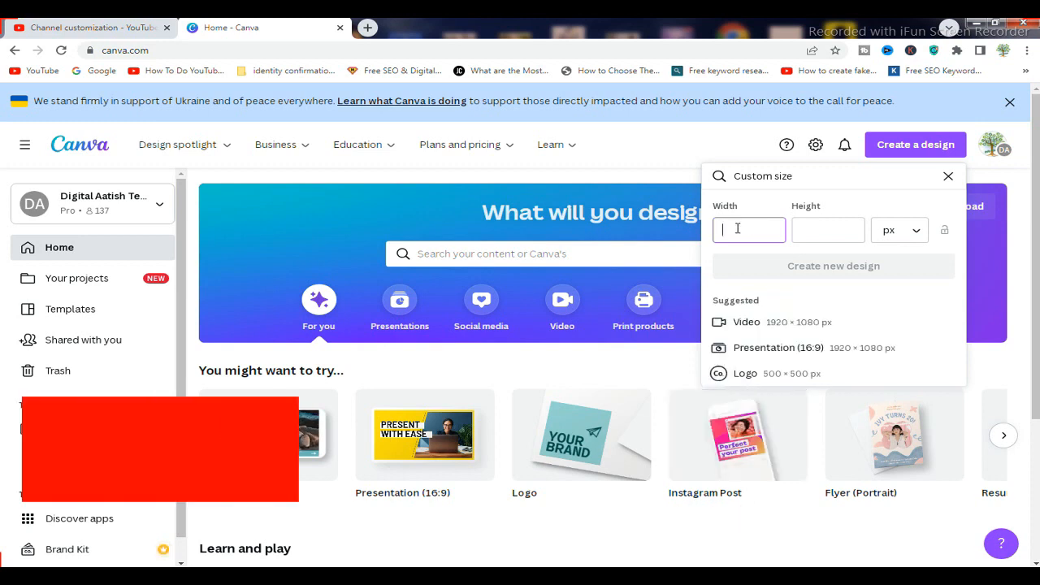
{"action": "type", "text": "608"}
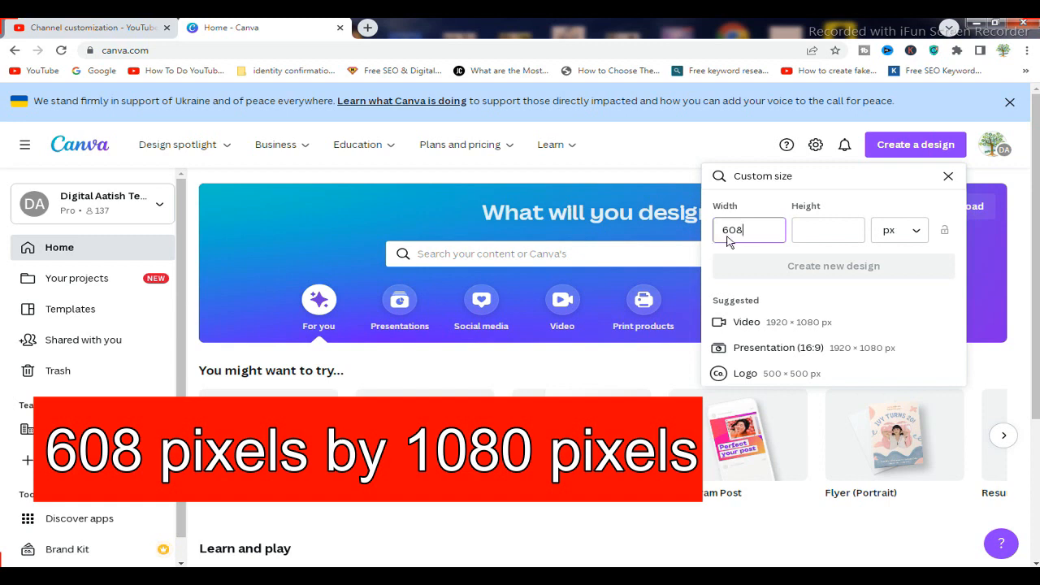
{"action": "left_click", "coordinate": [811, 227]}
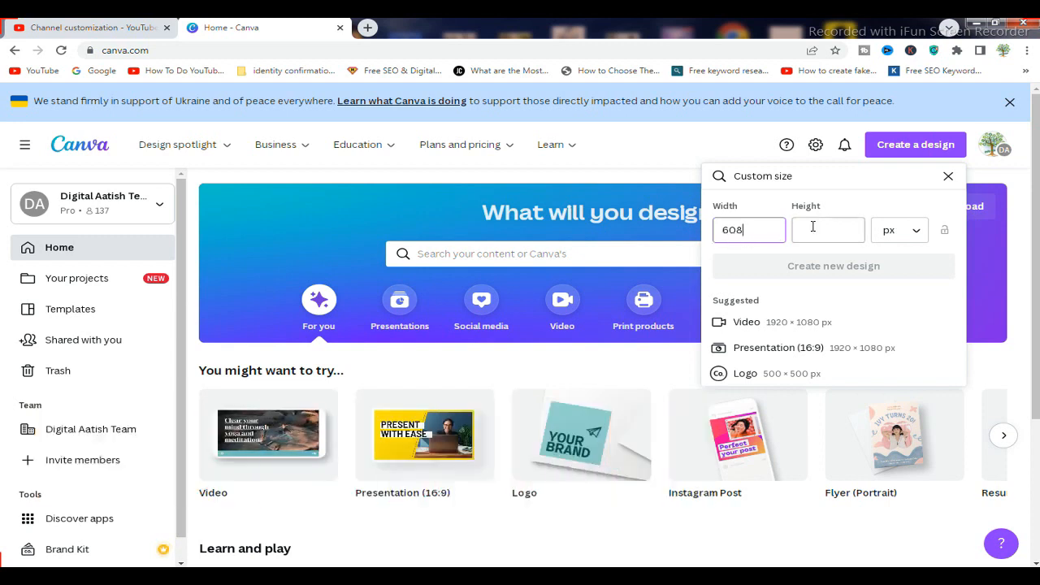
{"action": "left_click", "coordinate": [812, 227]}
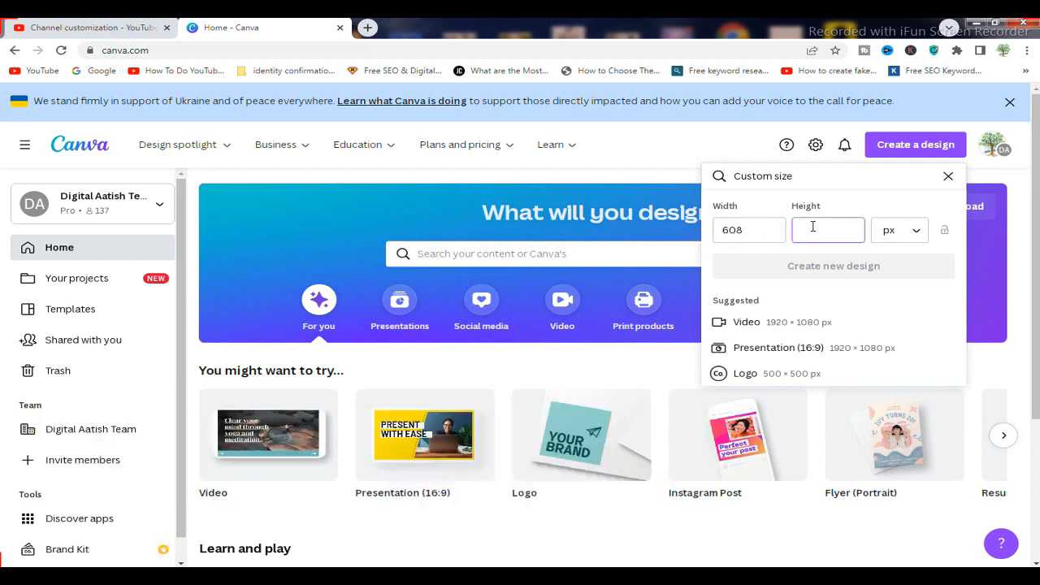
{"action": "type", "text": "1080"}
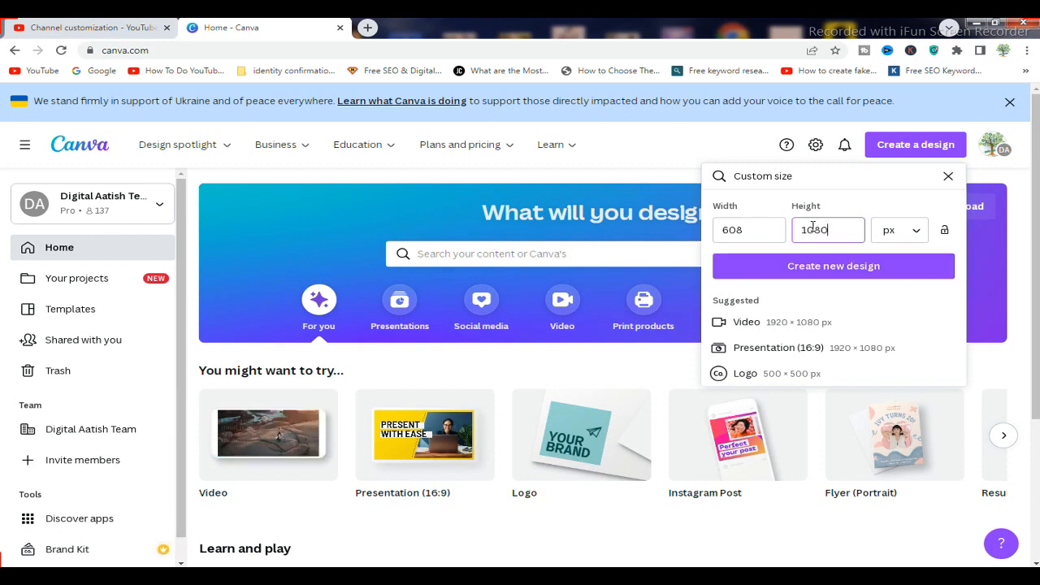
{"action": "left_click", "coordinate": [817, 276]}
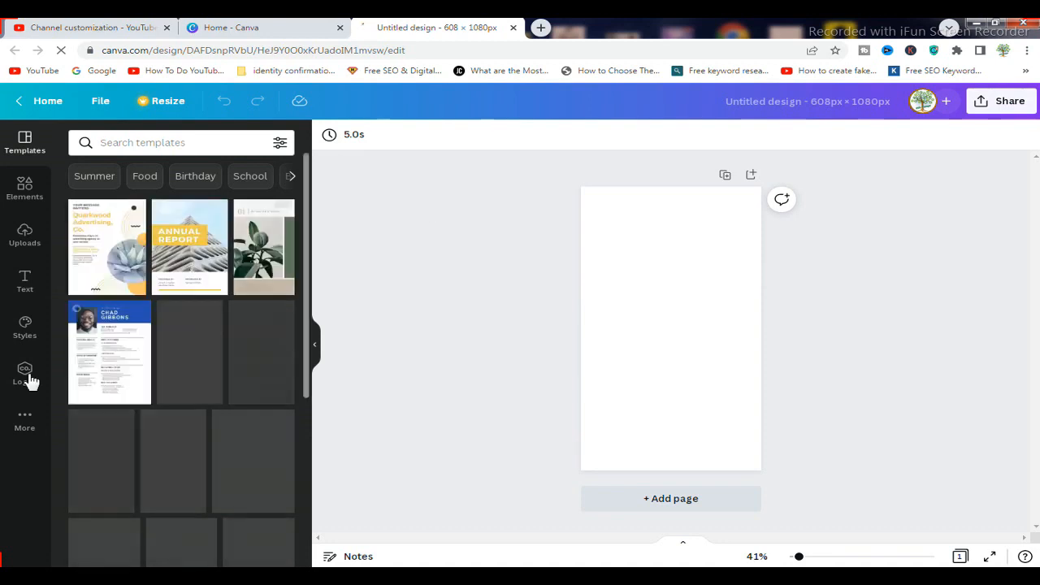
Place the 10-second aerial video of the green field on the blank page, aligned with the page's left edge
{"action": "left_click", "coordinate": [26, 423]}
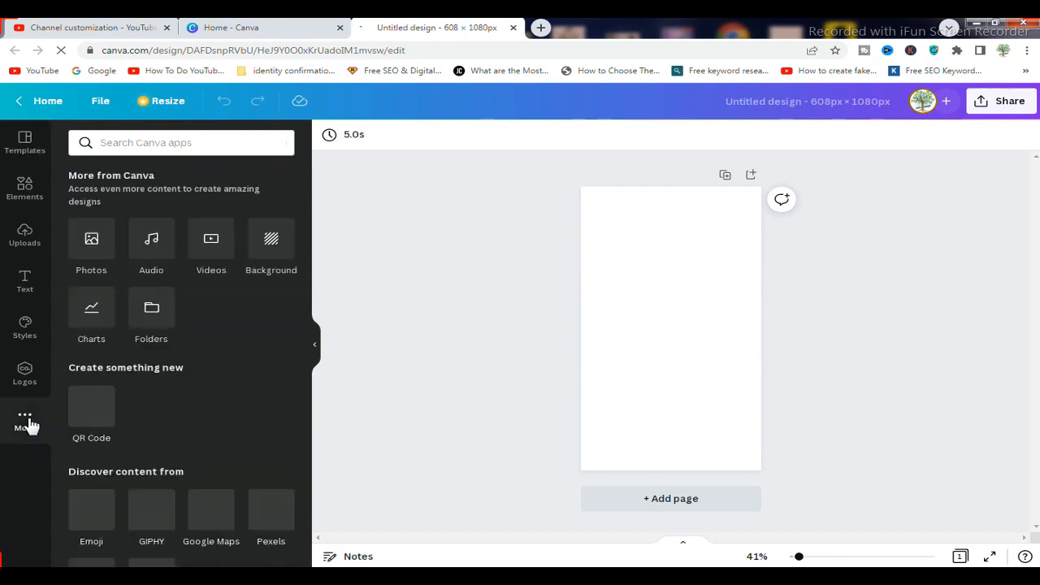
{"action": "left_click", "coordinate": [209, 253]}
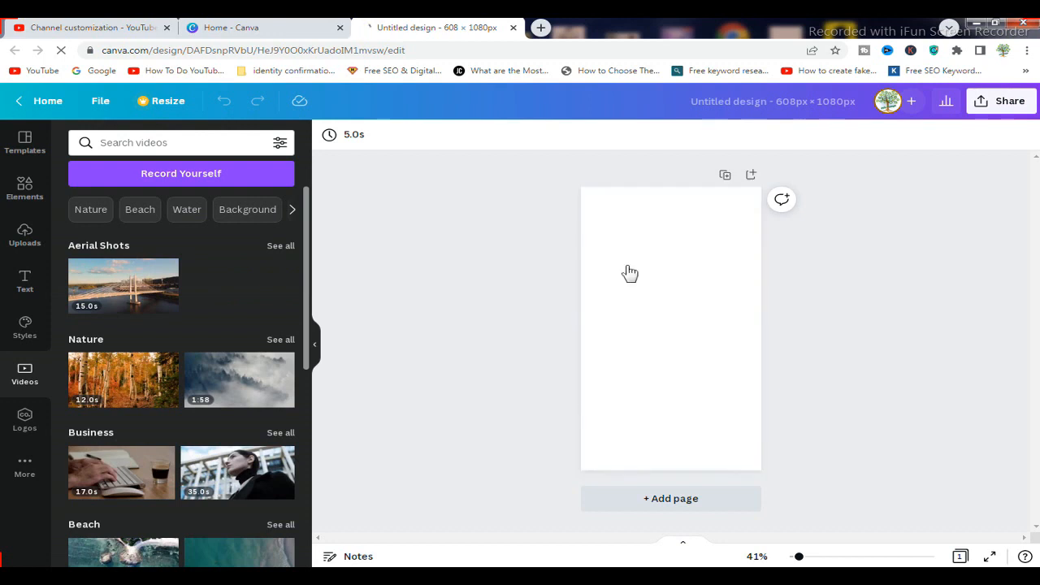
{"action": "left_click_drag", "start_coordinate": [624, 278], "coordinate": [569, 285]}
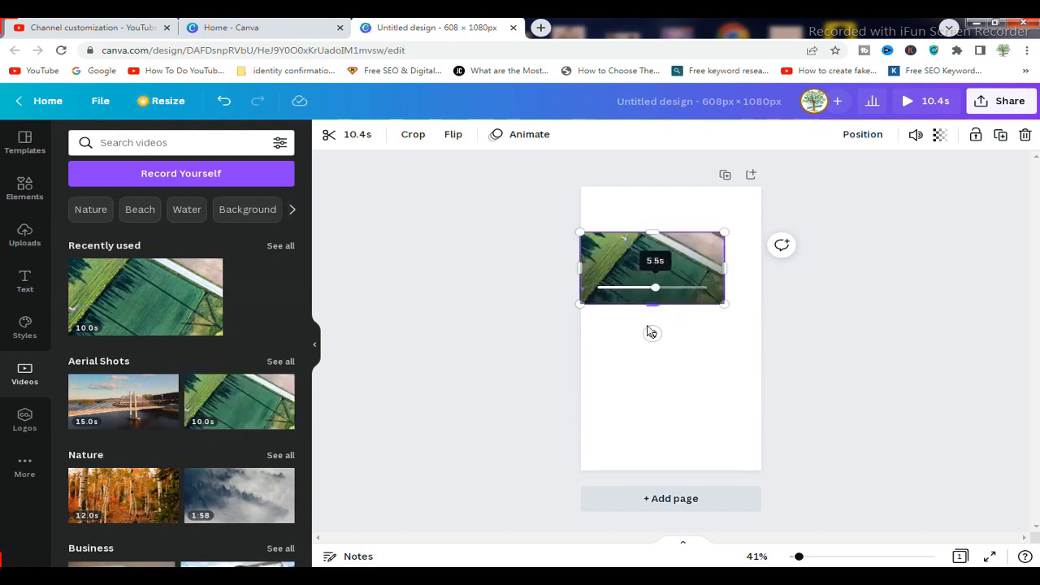
Stretch the field video to the page's bottom, top and right edges so it fills the whole page
{"action": "left_click_drag", "start_coordinate": [641, 421], "coordinate": [652, 416]}
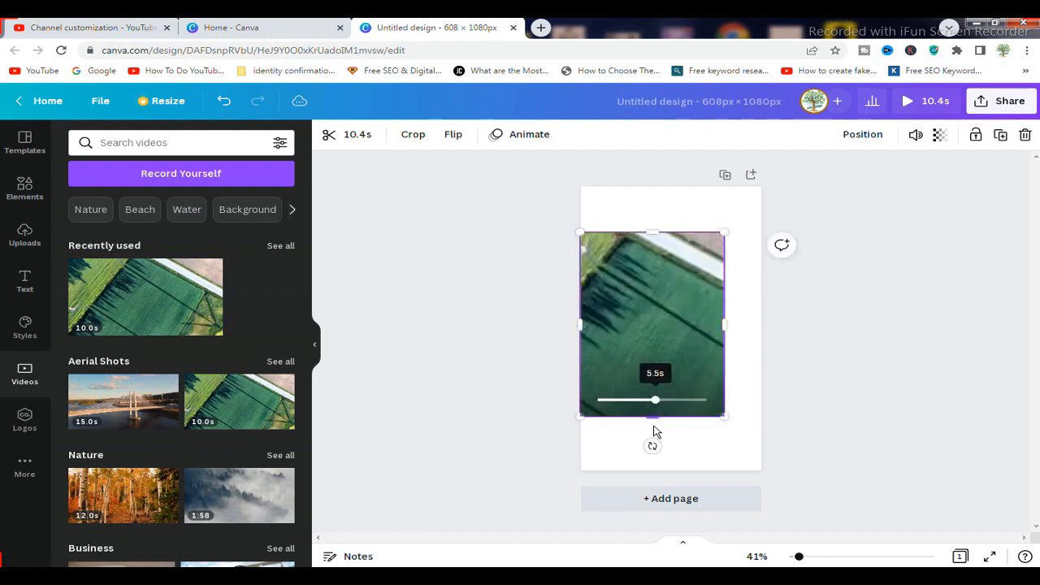
{"action": "left_click_drag", "start_coordinate": [653, 468], "coordinate": [654, 480]}
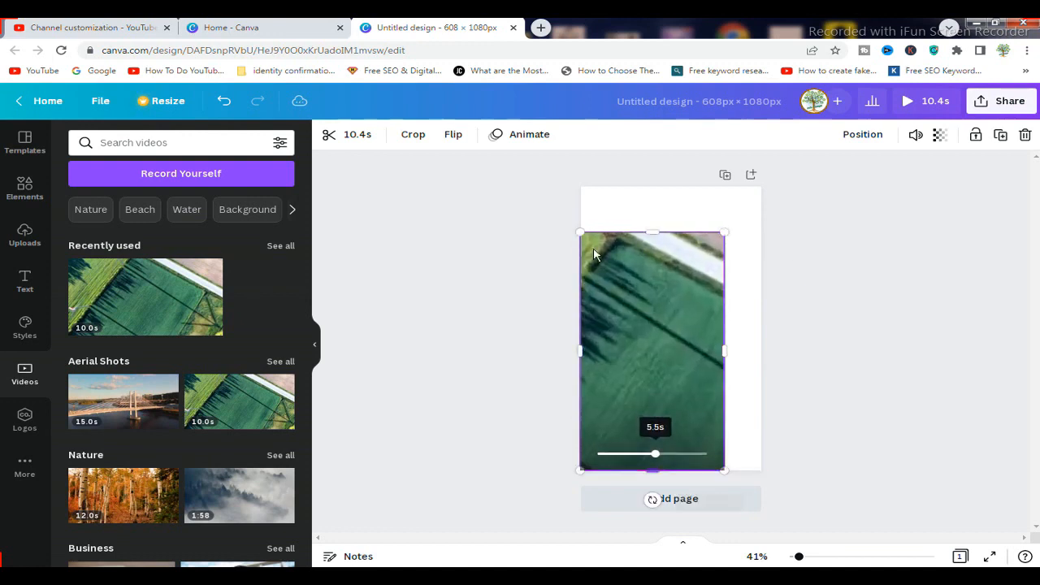
{"action": "left_click_drag", "start_coordinate": [656, 233], "coordinate": [655, 185]}
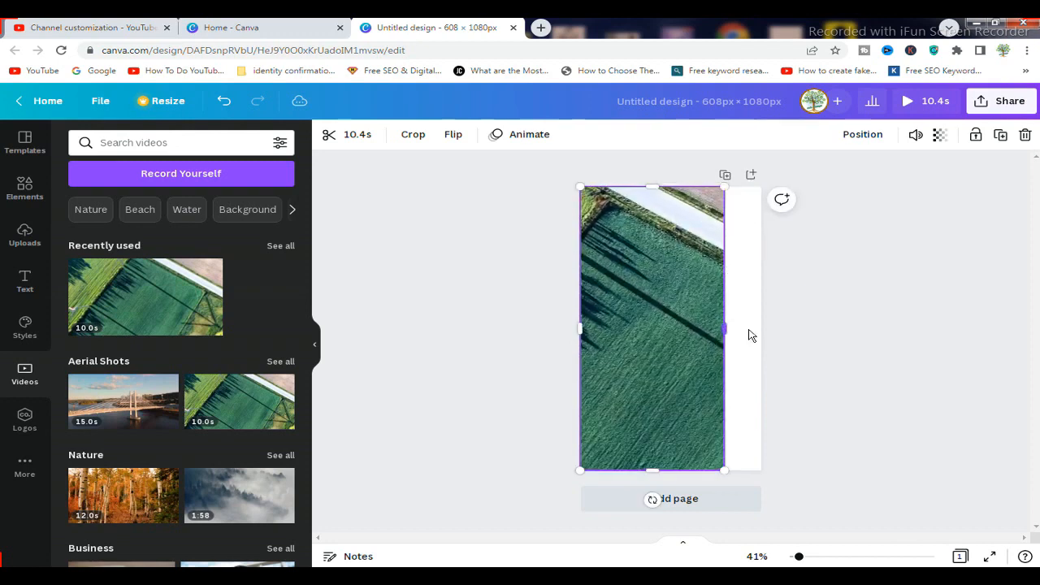
{"action": "left_click_drag", "start_coordinate": [724, 329], "coordinate": [767, 322]}
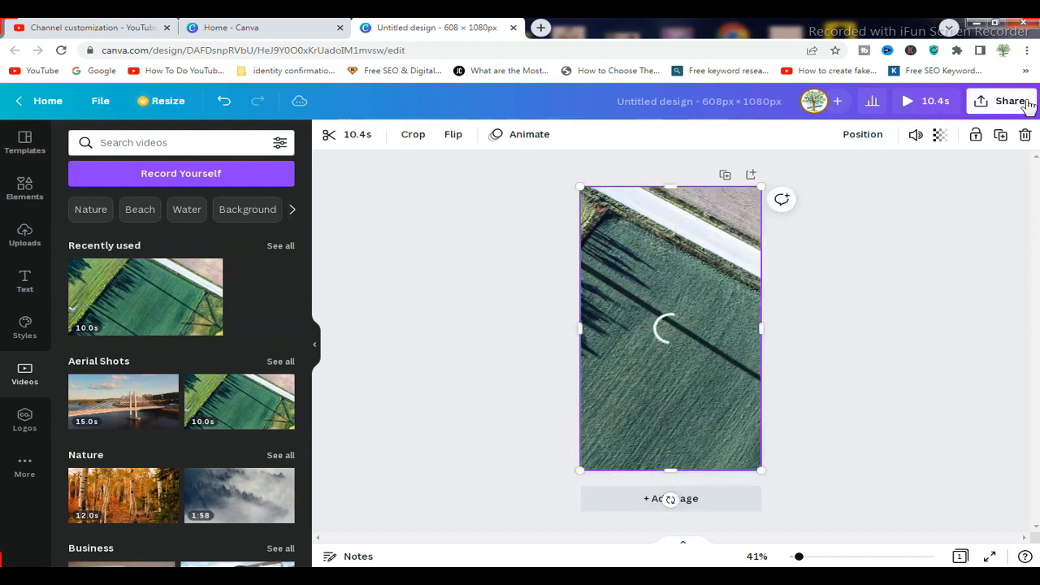
Download the design as an MP4 Video
{"action": "left_click", "coordinate": [1005, 108]}
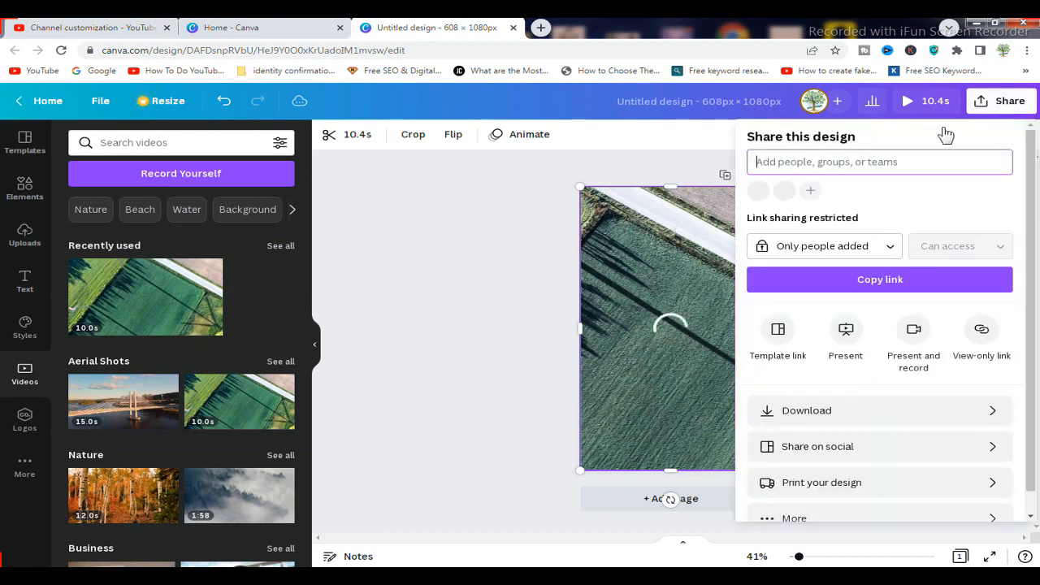
{"action": "left_click", "coordinate": [822, 416]}
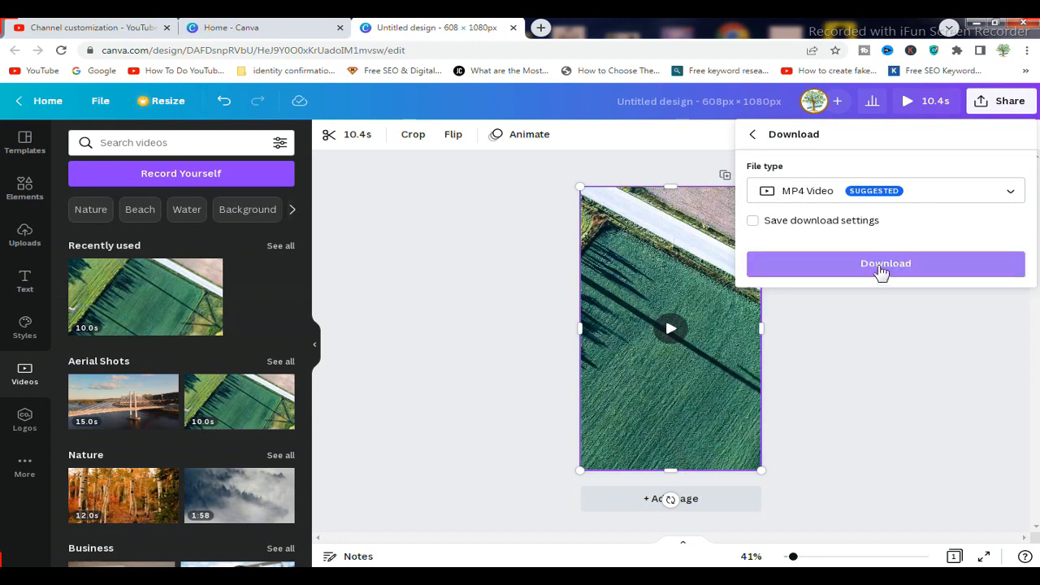
{"action": "left_click", "coordinate": [880, 268]}
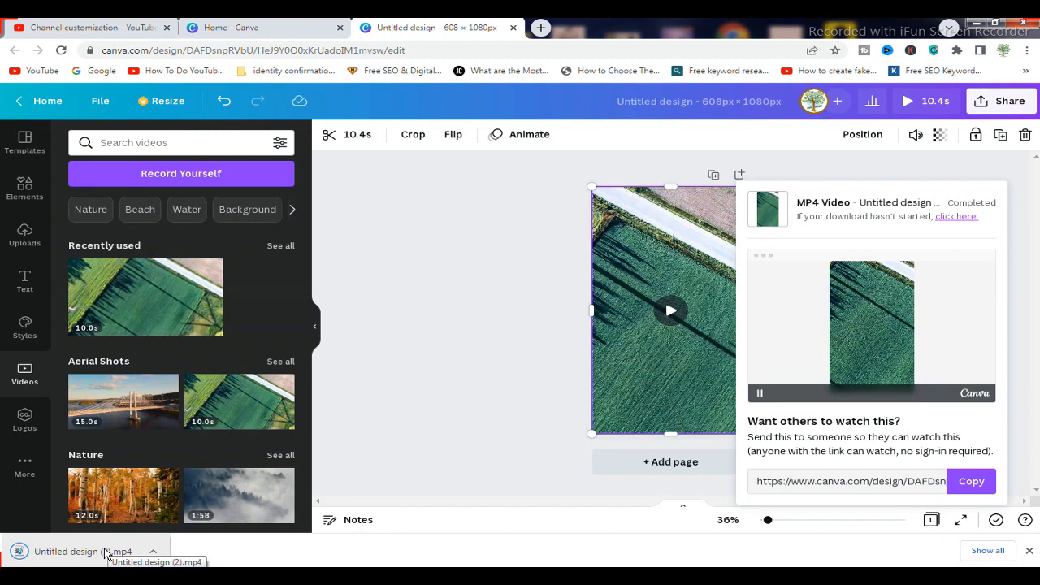
Show the downloaded Untitled design (2).mp4 in its folder and check its frame width and height in the file's detailed properties
{"action": "left_click", "coordinate": [151, 551]}
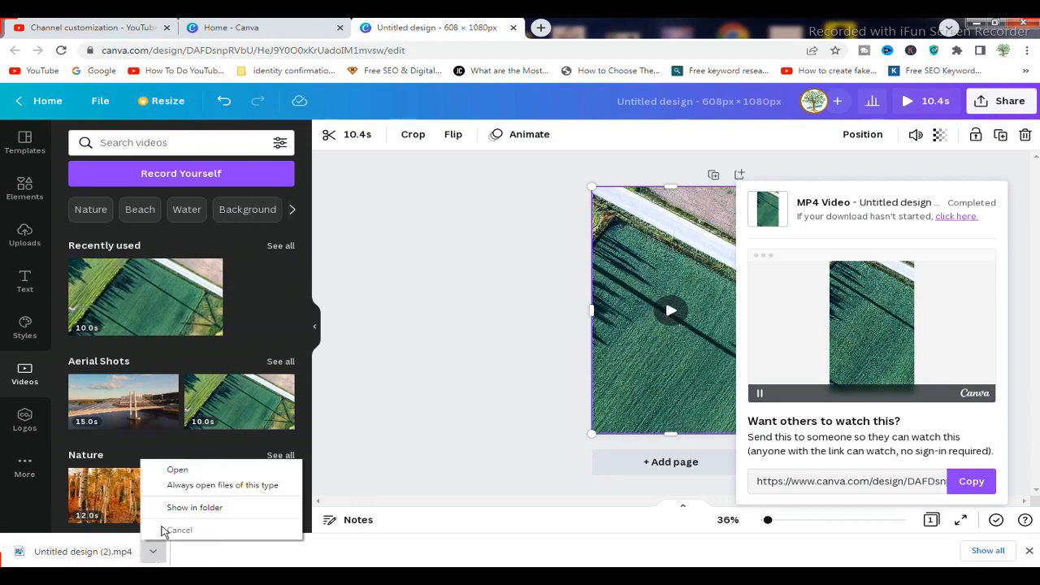
{"action": "left_click", "coordinate": [190, 507]}
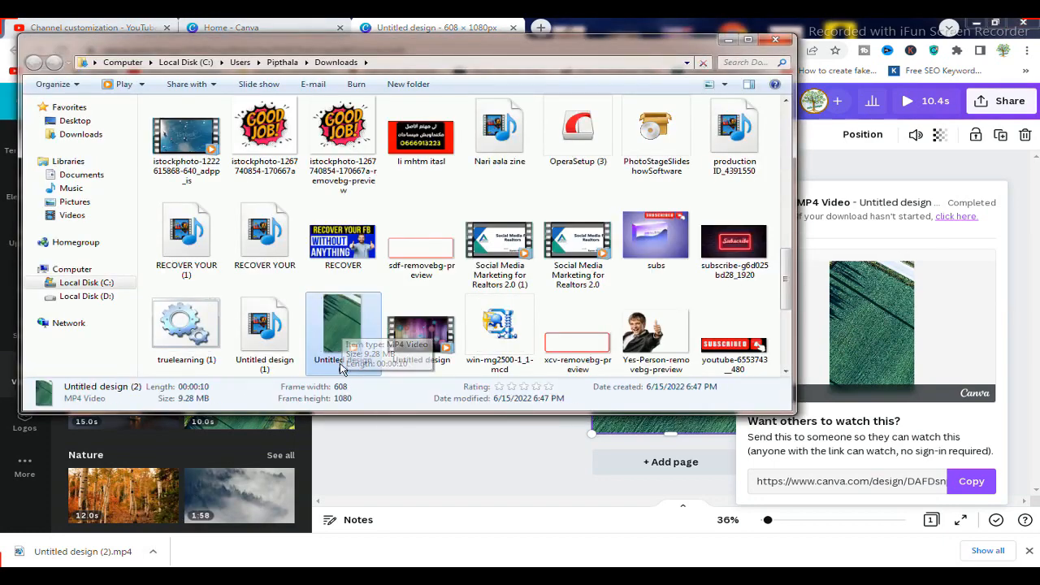
{"action": "right_click", "coordinate": [339, 366]}
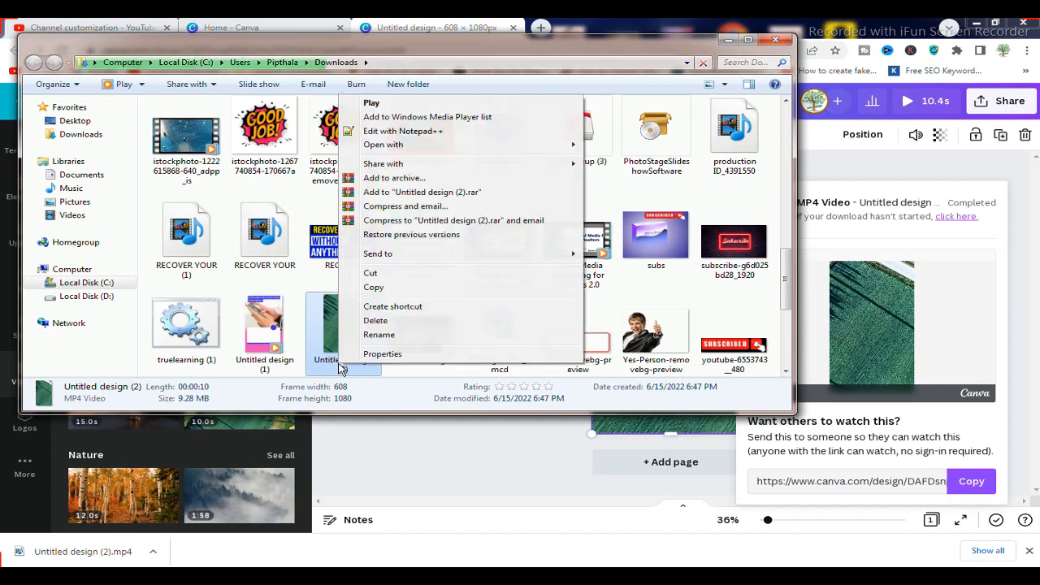
{"action": "left_click", "coordinate": [380, 354]}
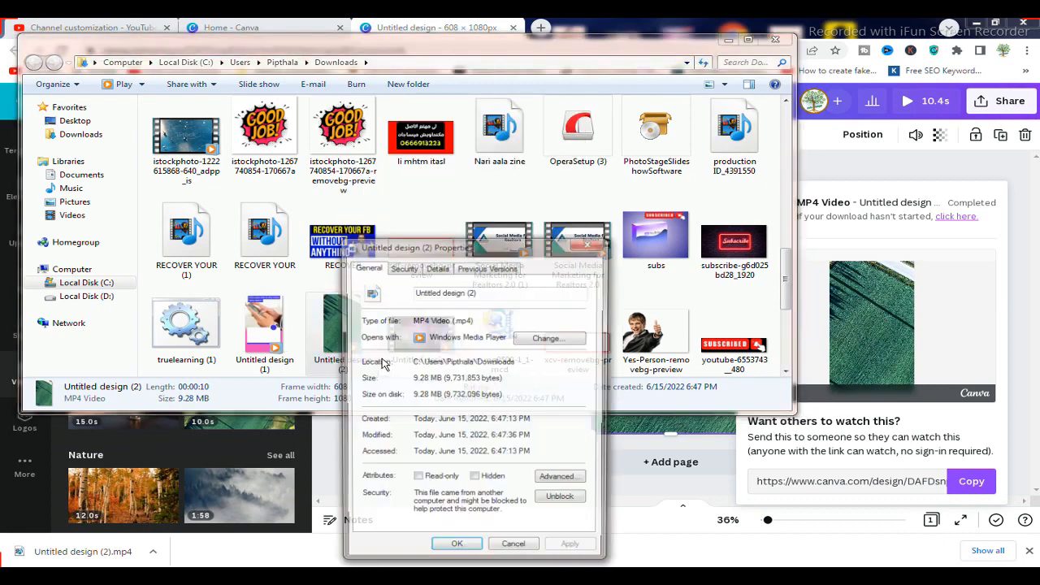
{"action": "left_click", "coordinate": [437, 267]}
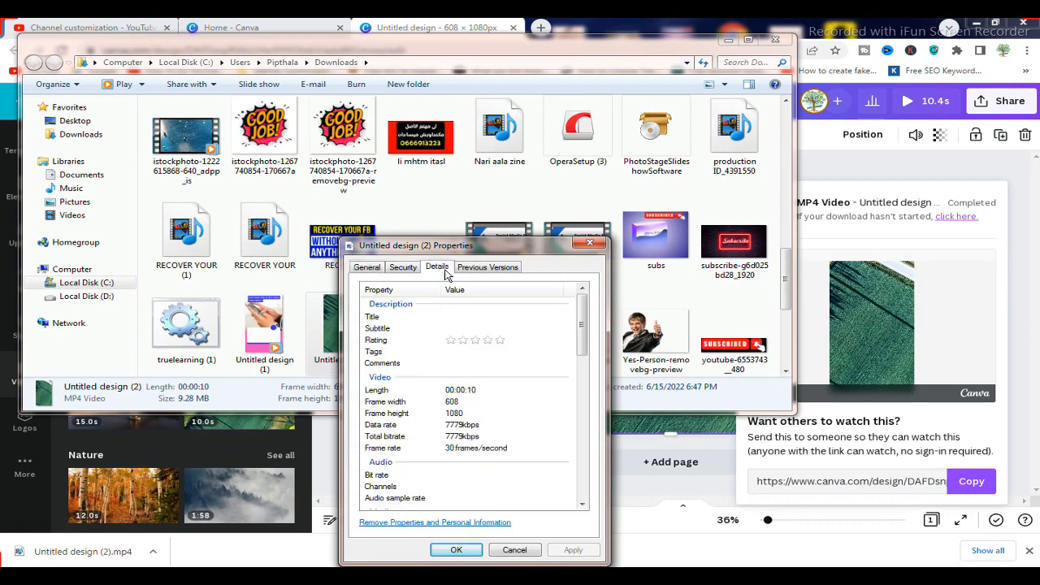
{"action": "left_click", "coordinate": [449, 402]}
{"action": "left_click", "coordinate": [460, 414]}
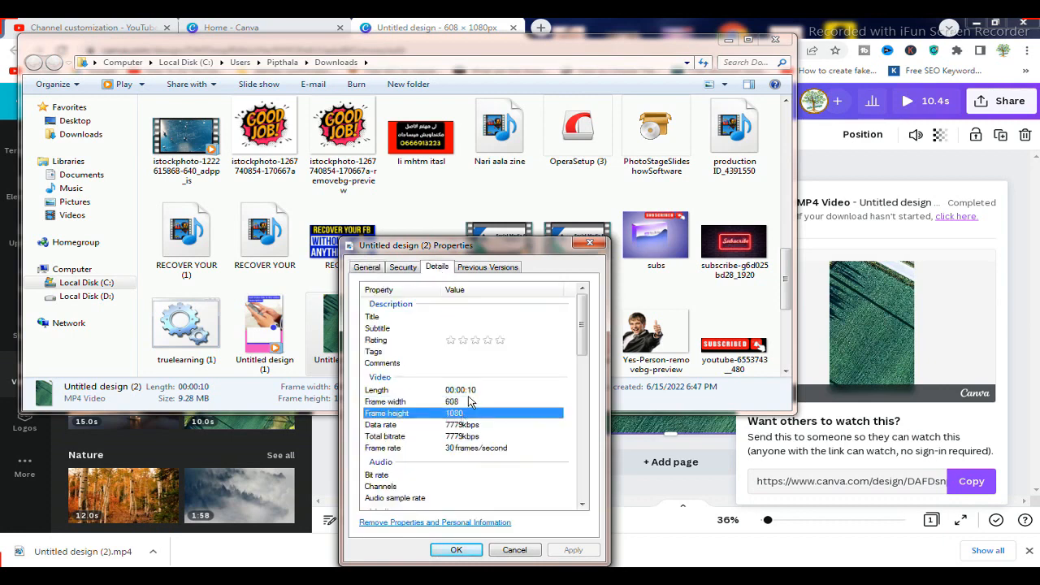
{"action": "left_click", "coordinate": [468, 400]}
{"action": "left_click", "coordinate": [462, 412]}
{"action": "left_click", "coordinate": [460, 551]}
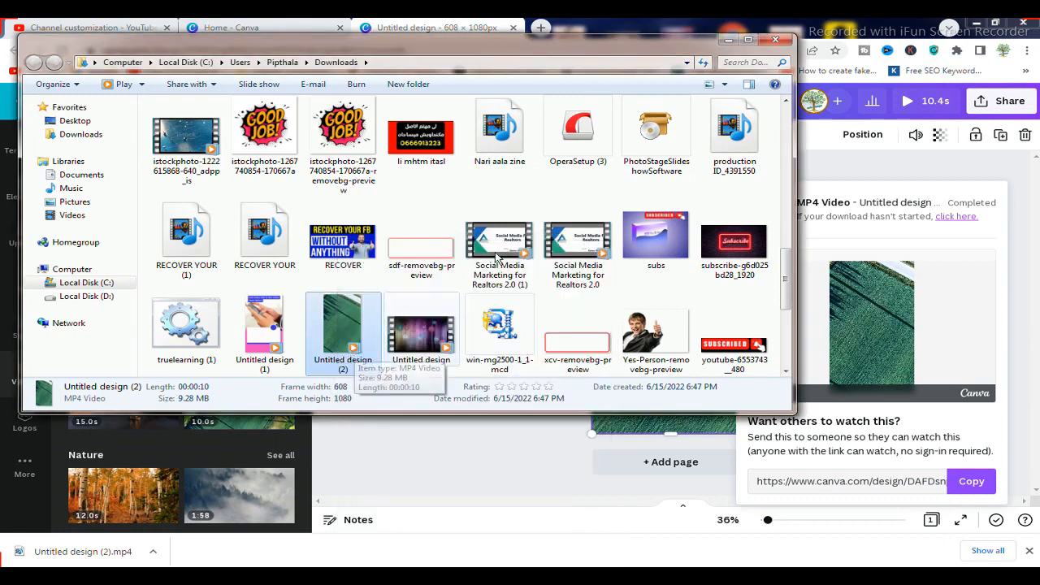
{"action": "left_click", "coordinate": [729, 41]}
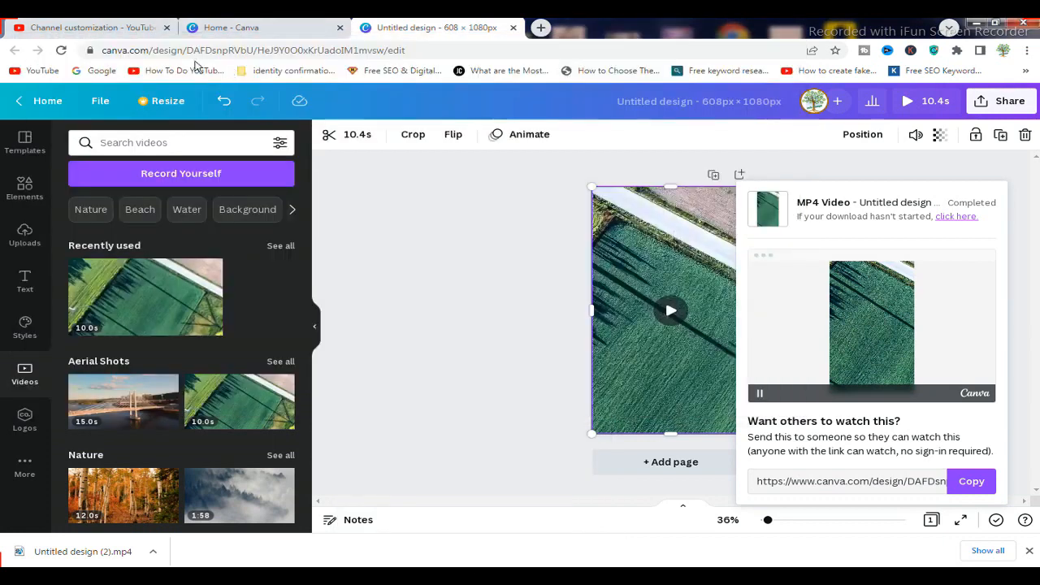
Switch to YouTube Studio and upload the video file Untitled design (2) from the Downloads folder
{"action": "left_click", "coordinate": [114, 29]}
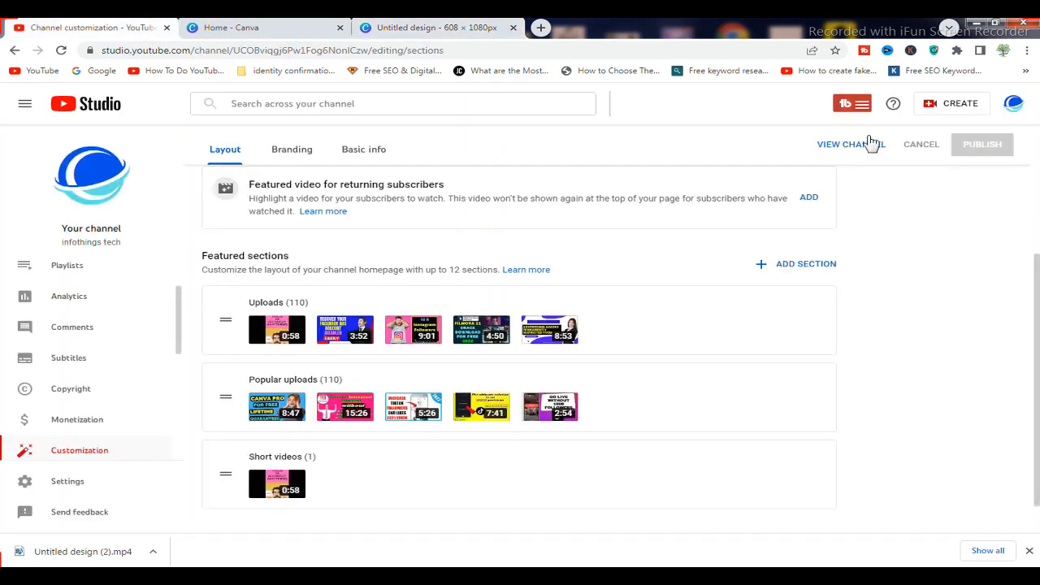
{"action": "left_click", "coordinate": [960, 107]}
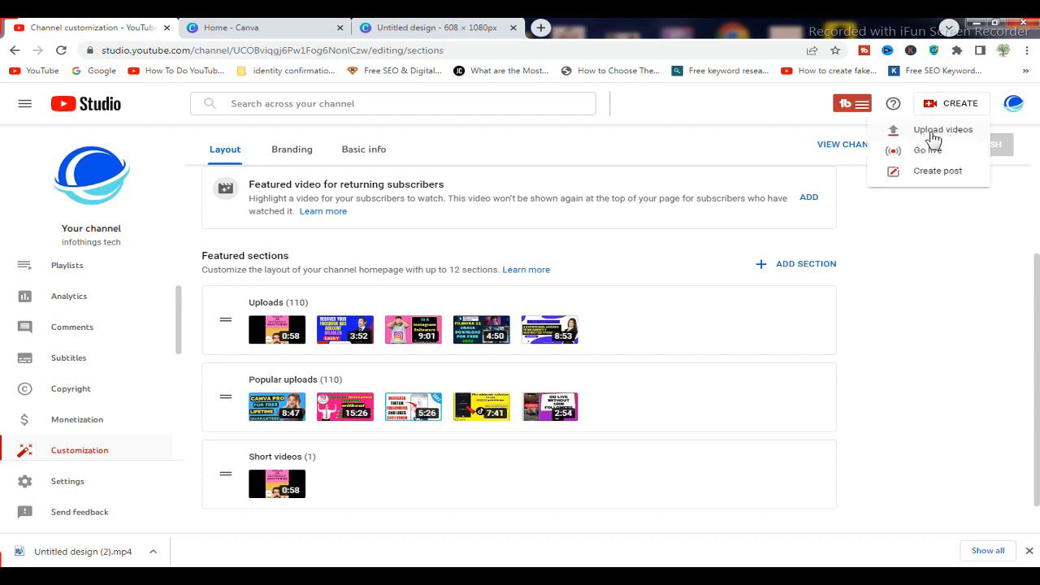
{"action": "left_click", "coordinate": [933, 133]}
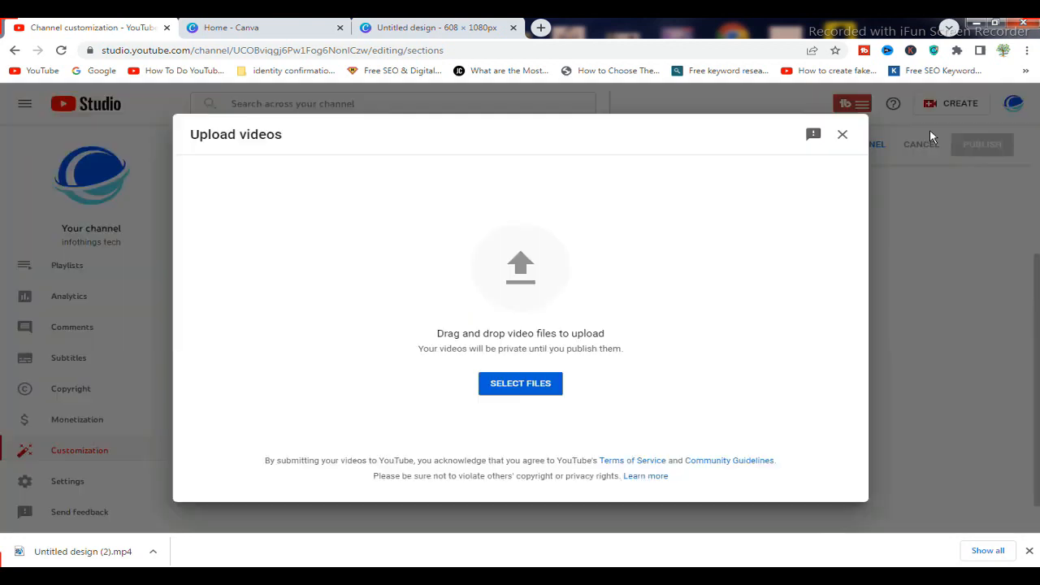
{"action": "left_click", "coordinate": [521, 393]}
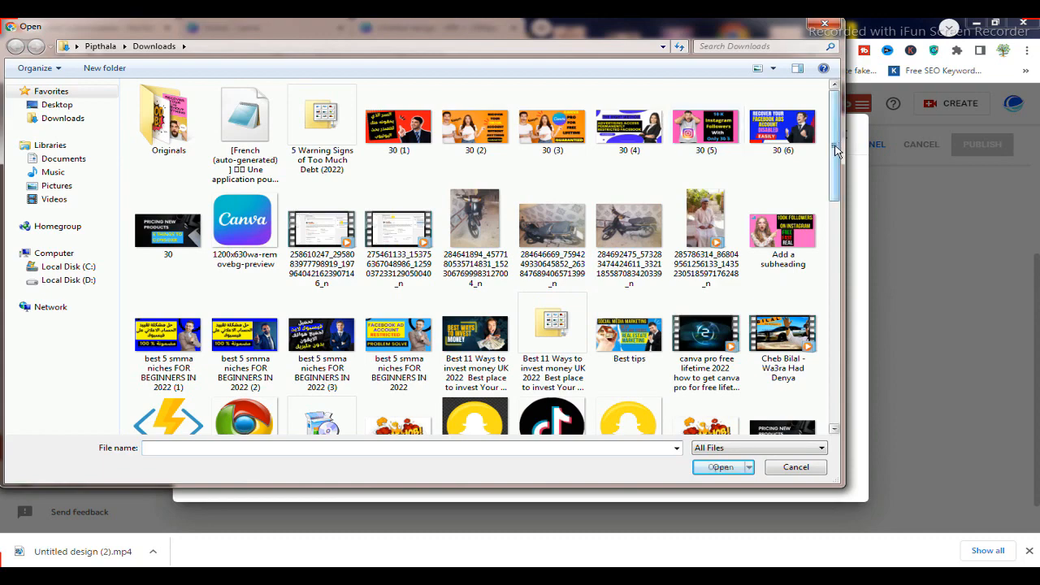
{"action": "left_click_drag", "start_coordinate": [836, 150], "coordinate": [858, 342]}
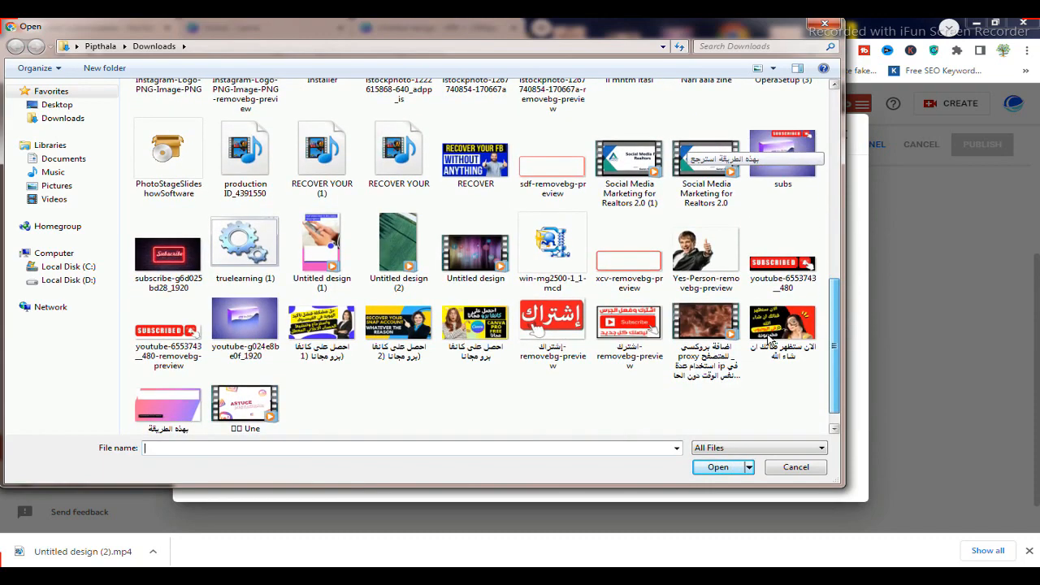
{"action": "left_click", "coordinate": [402, 277]}
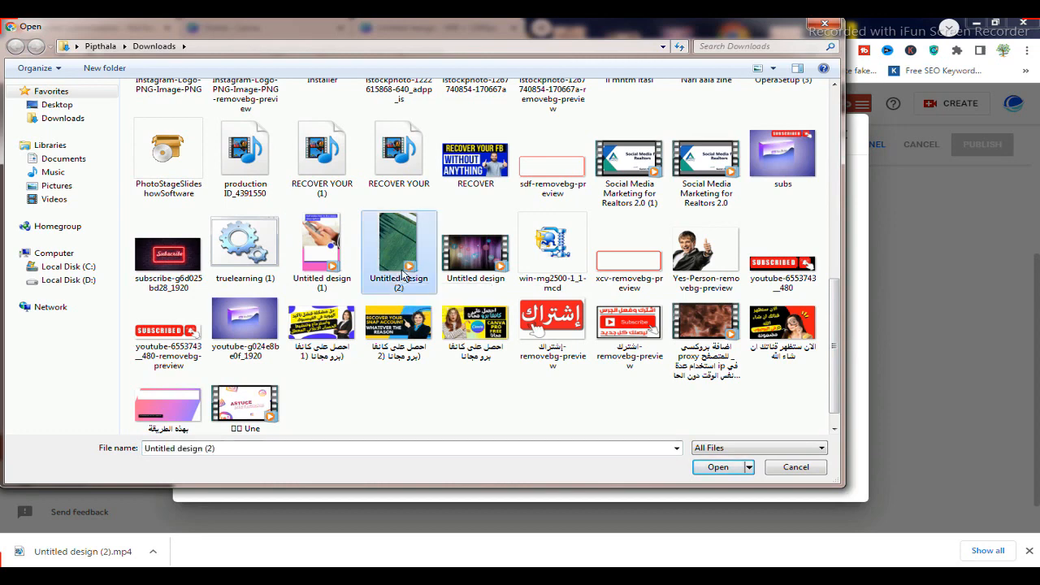
{"action": "left_click", "coordinate": [725, 468]}
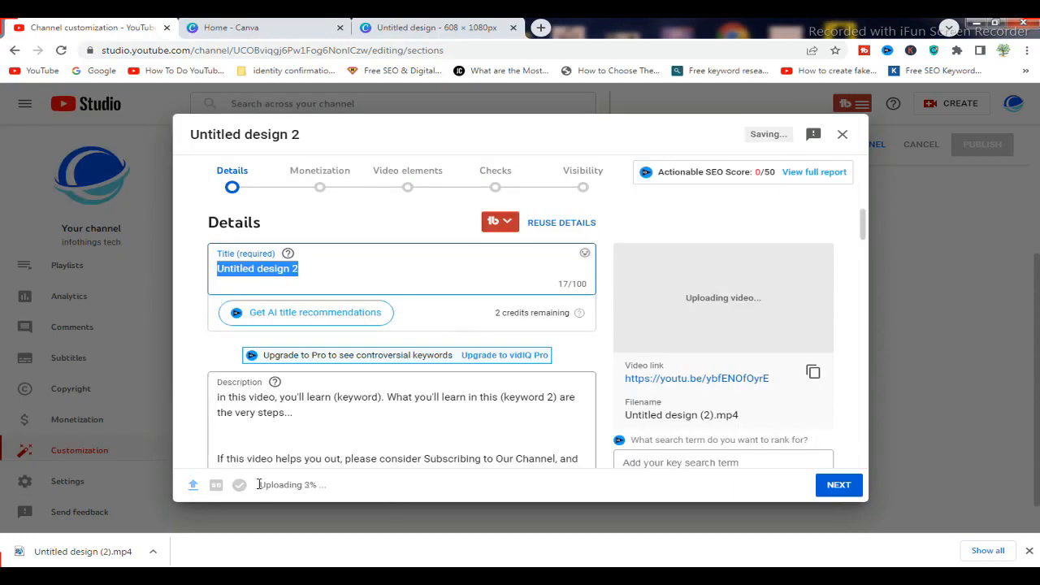
{"action": "left_click_drag", "start_coordinate": [313, 485], "coordinate": [260, 485]}
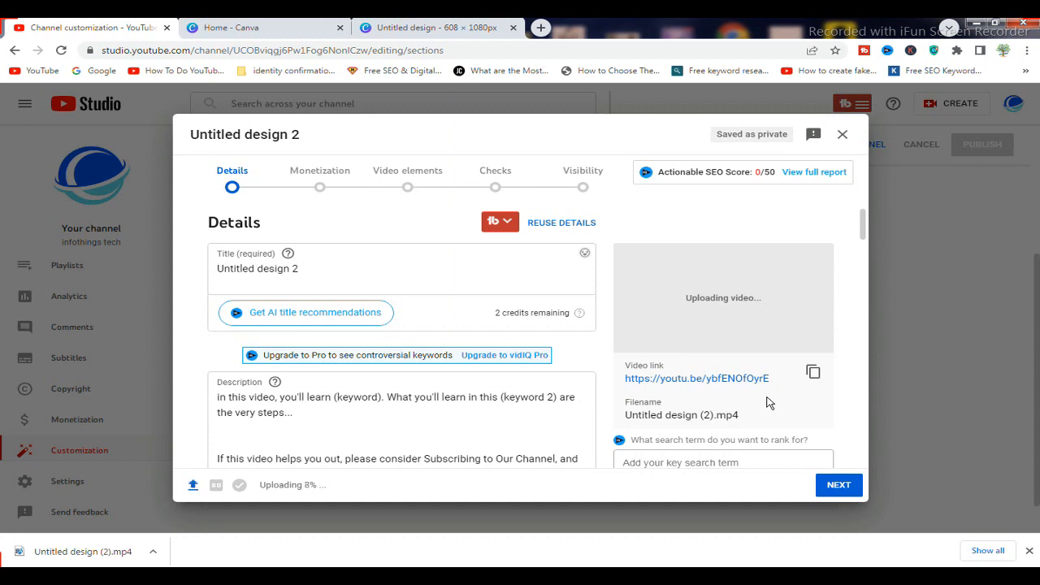
{"action": "scroll", "coordinate": [769, 402], "scroll_direction": "down", "scroll_amount": 5}
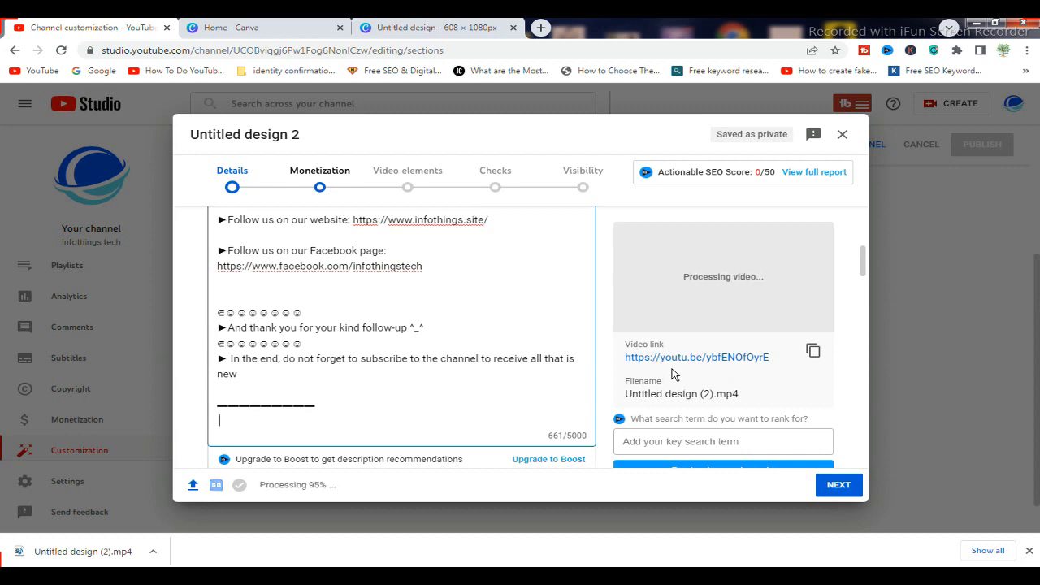
{"action": "left_click", "coordinate": [308, 486]}
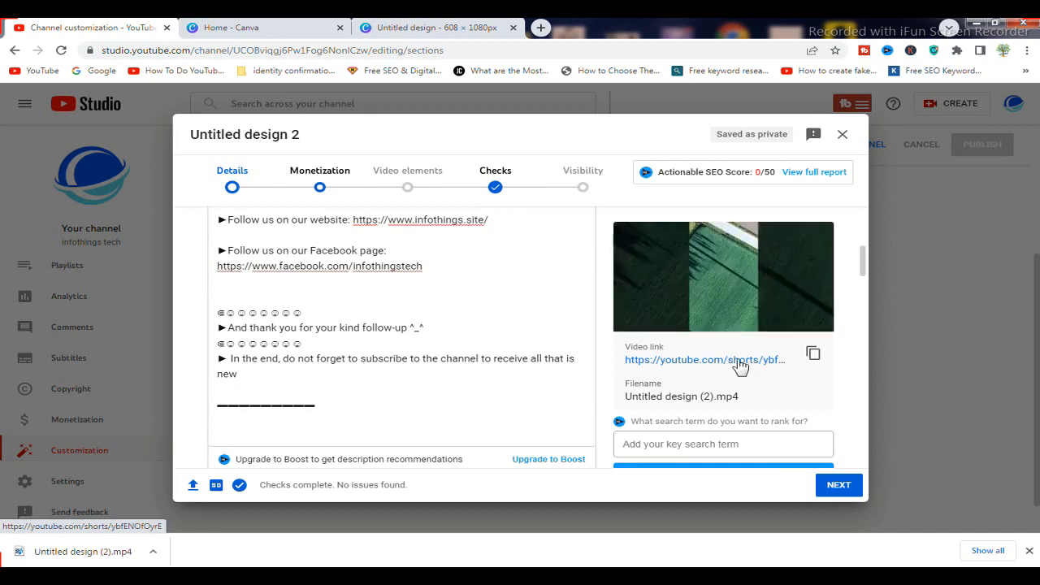
Open the uploaded video's Shorts link in a new tab to preview it, and like the video
{"action": "right_click", "coordinate": [736, 362]}
{"action": "left_click", "coordinate": [776, 371]}
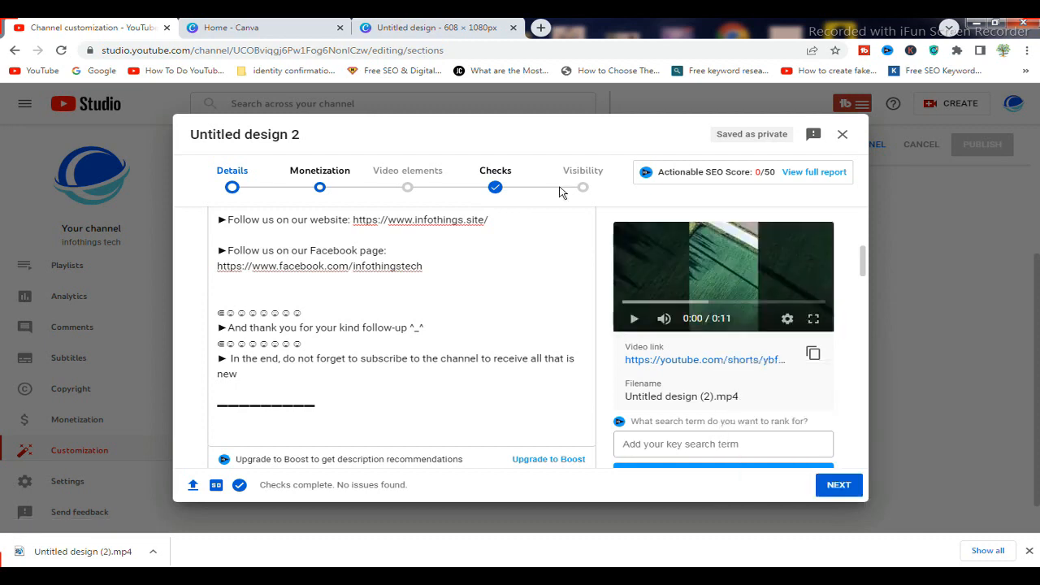
{"action": "left_click", "coordinate": [227, 29]}
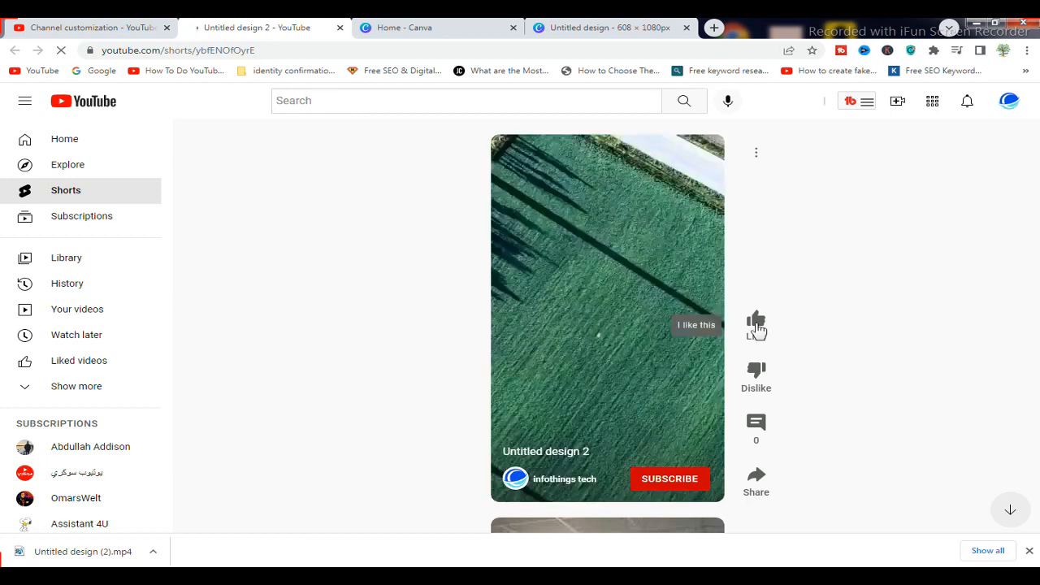
{"action": "left_click", "coordinate": [792, 316]}
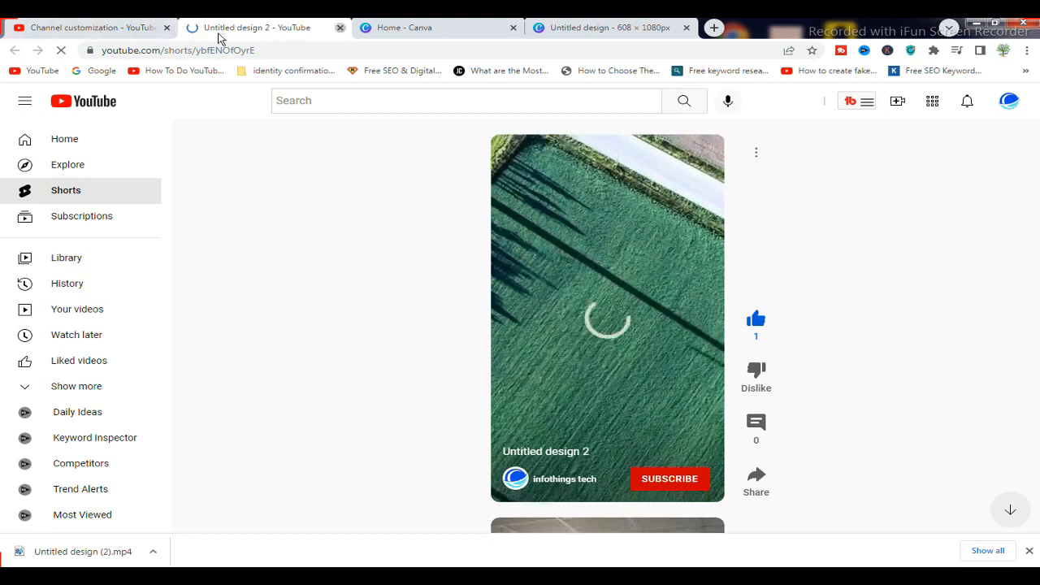
{"action": "key", "text": "ctrl+w"}
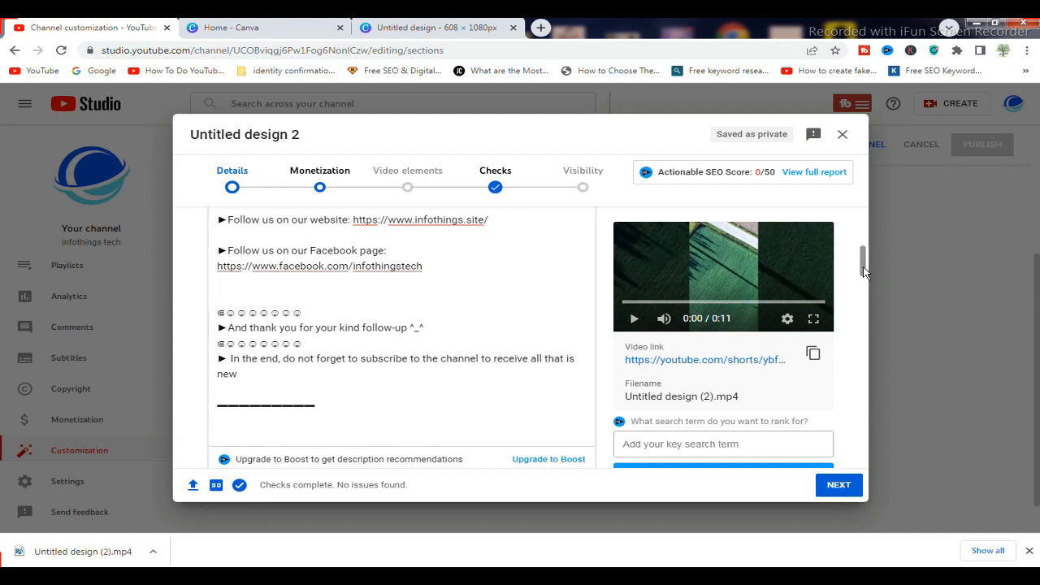
Review the upload's remaining details, from paid promotion and automatic chapters to tags
{"action": "left_click_drag", "start_coordinate": [863, 270], "coordinate": [866, 342]}
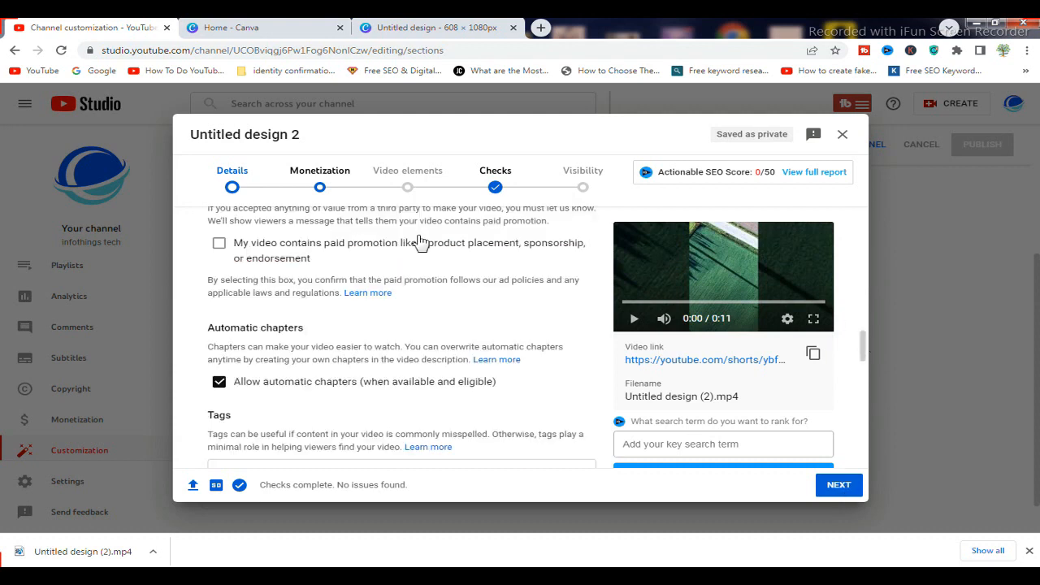